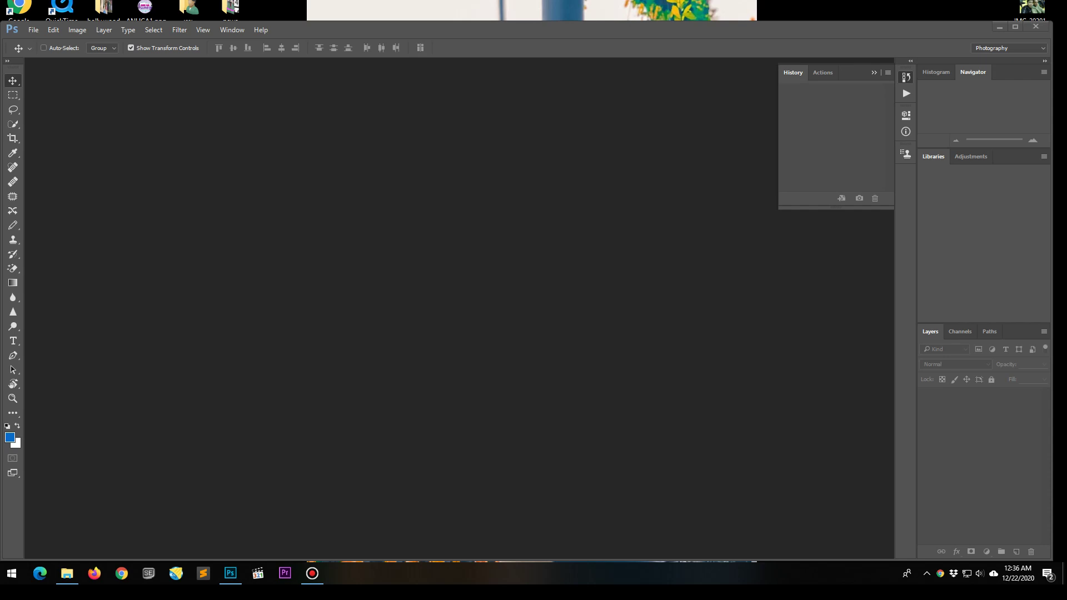
- Create a new white document 1920 pixels wide by 1080 pixels high
{"action": "left_click", "coordinate": [34, 29]}
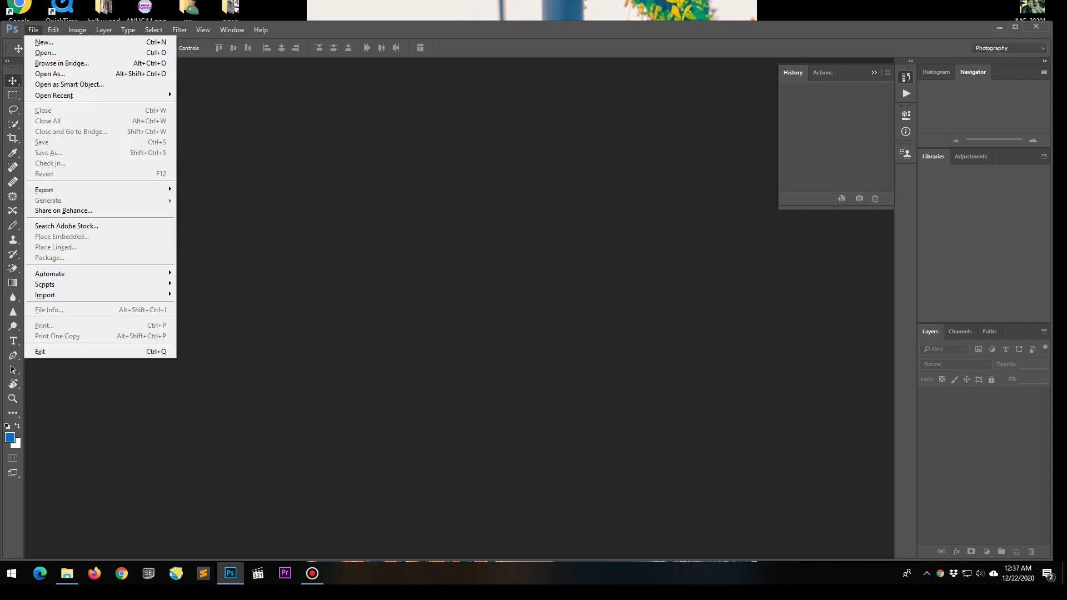
{"action": "left_click", "coordinate": [39, 40]}
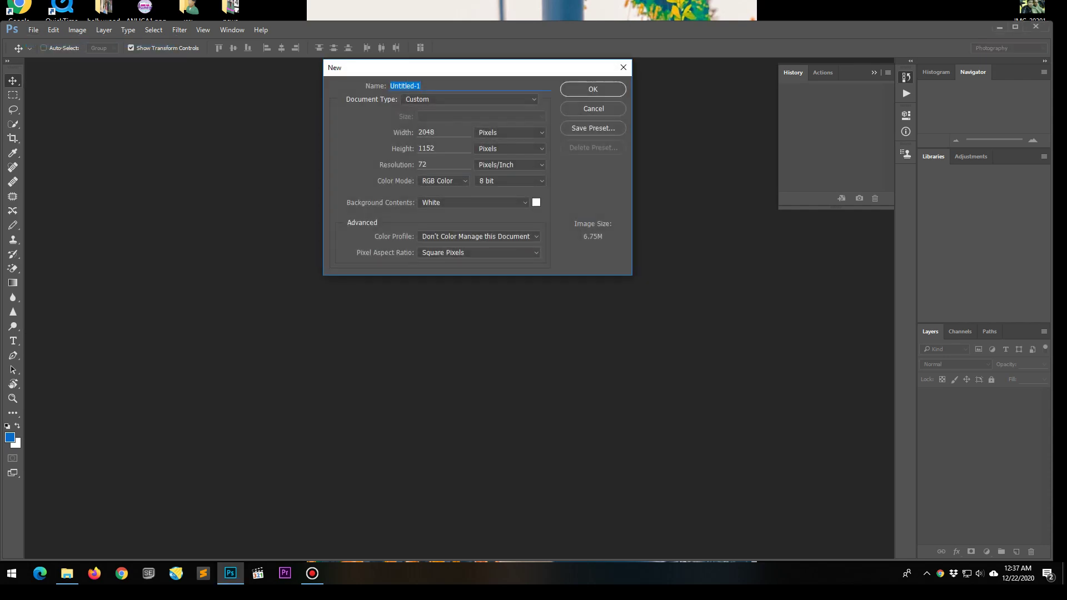
{"action": "key", "text": "Tab"}
{"action": "key", "text": "Tab"}
{"action": "type", "text": "1"}
{"action": "type", "text": "920"}
{"action": "key", "text": "Tab"}
{"action": "type", "text": "1080"}
{"action": "key", "text": "Return"}
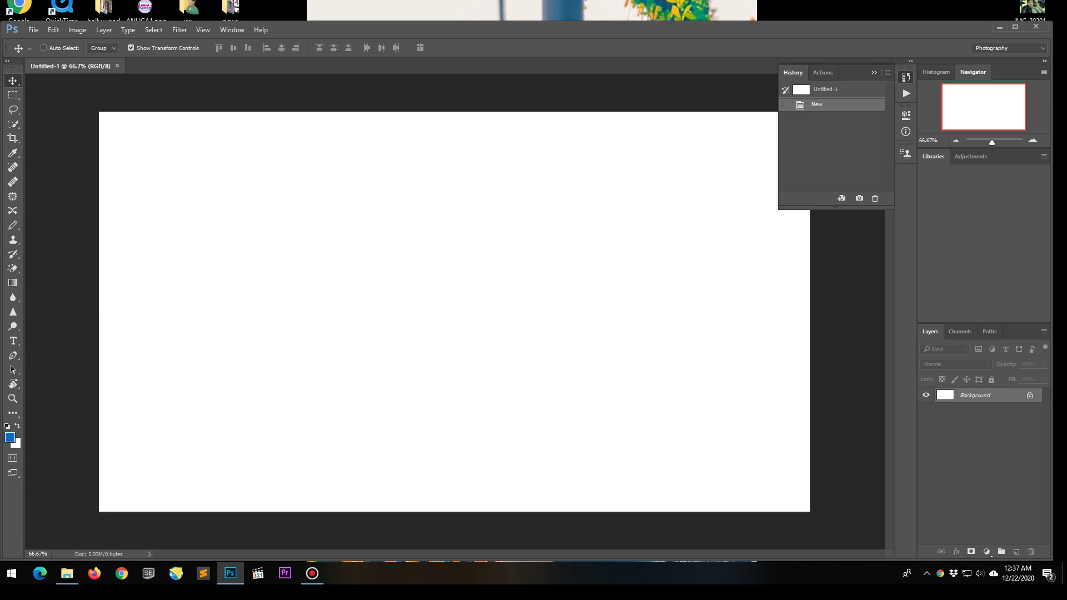
- Collapse the History panel and add a Solid Color fill layer, first set to white (ffffff)
{"action": "left_click", "coordinate": [874, 72]}
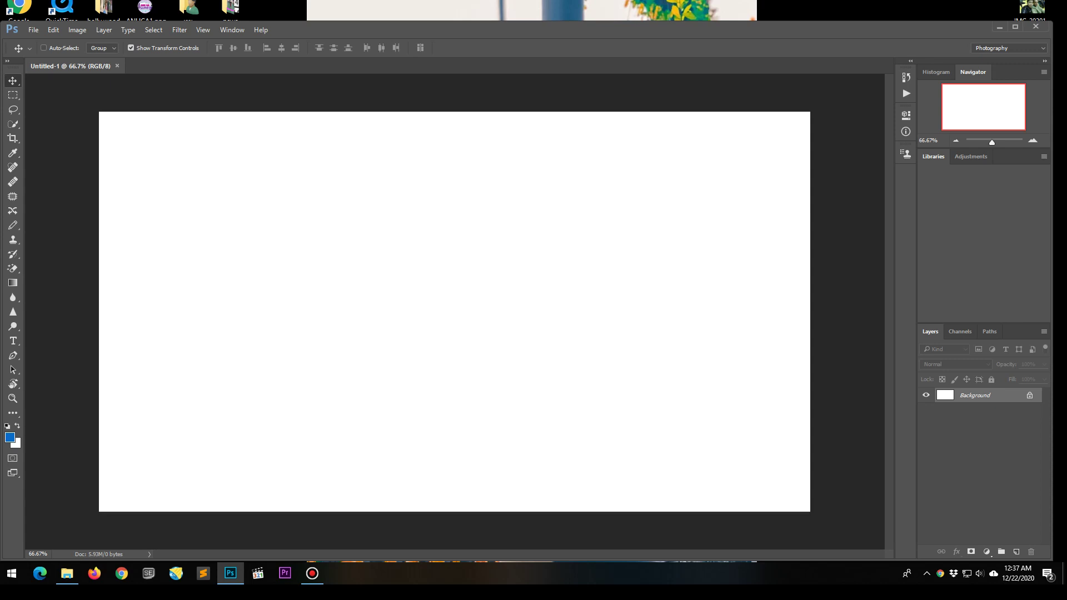
{"action": "left_click", "coordinate": [986, 552]}
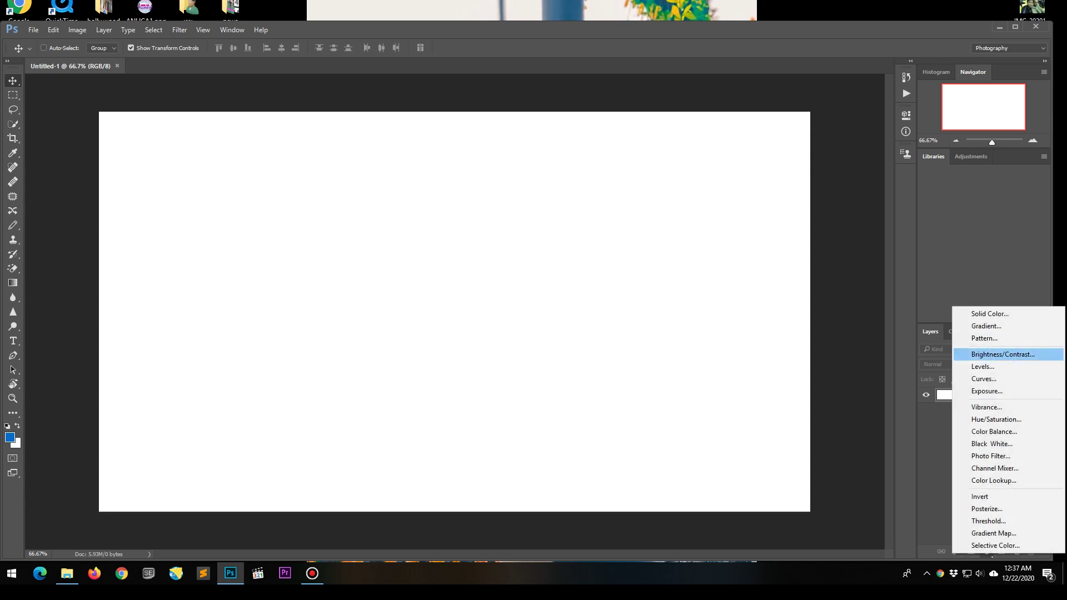
{"action": "left_click", "coordinate": [987, 313]}
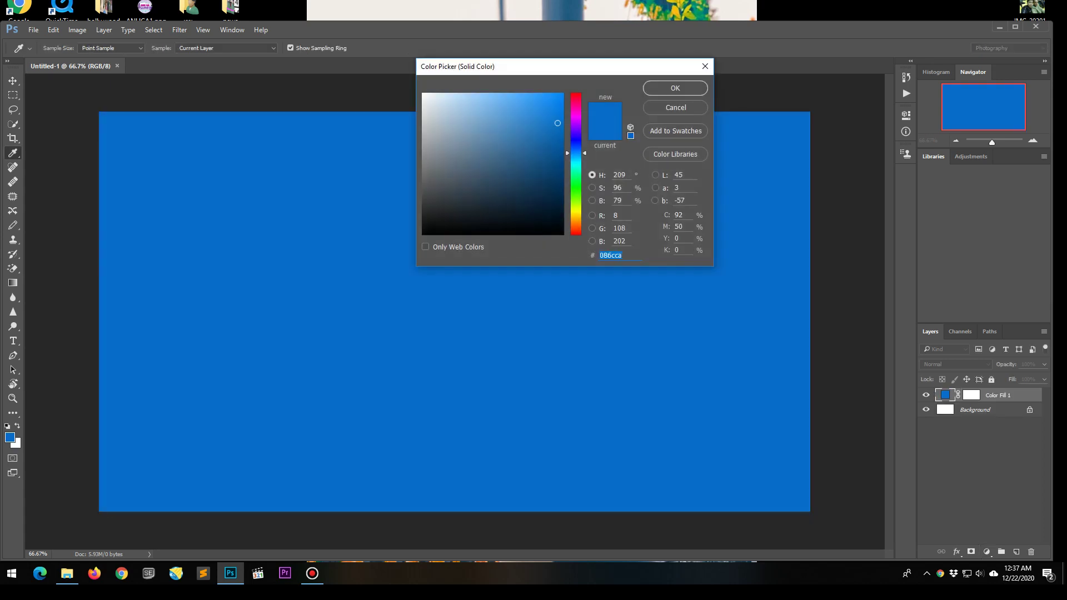
{"action": "type", "text": "ffffff"}
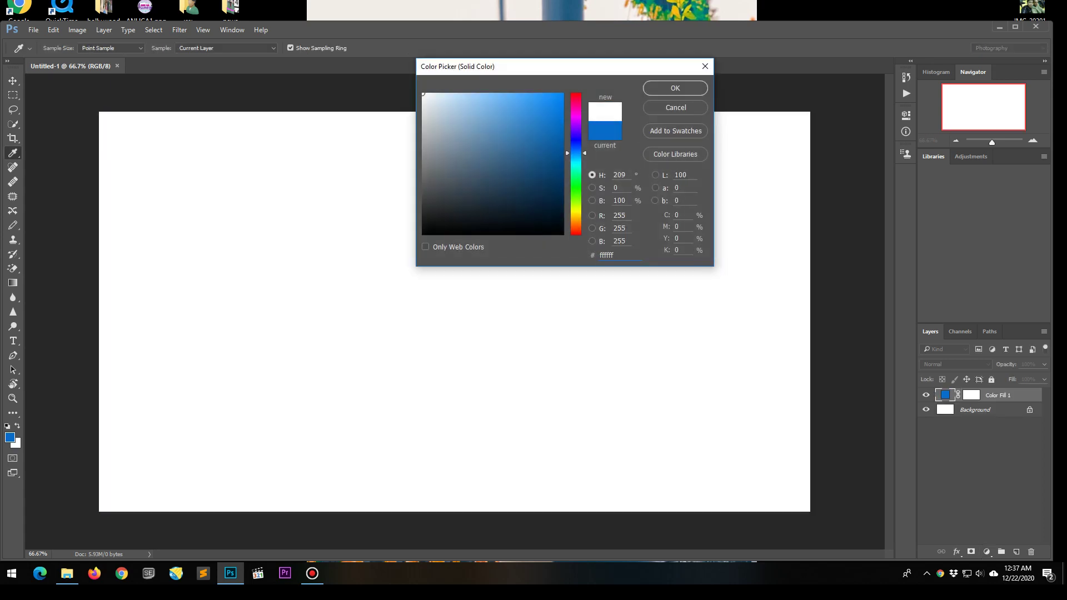
{"action": "key", "text": "Return"}
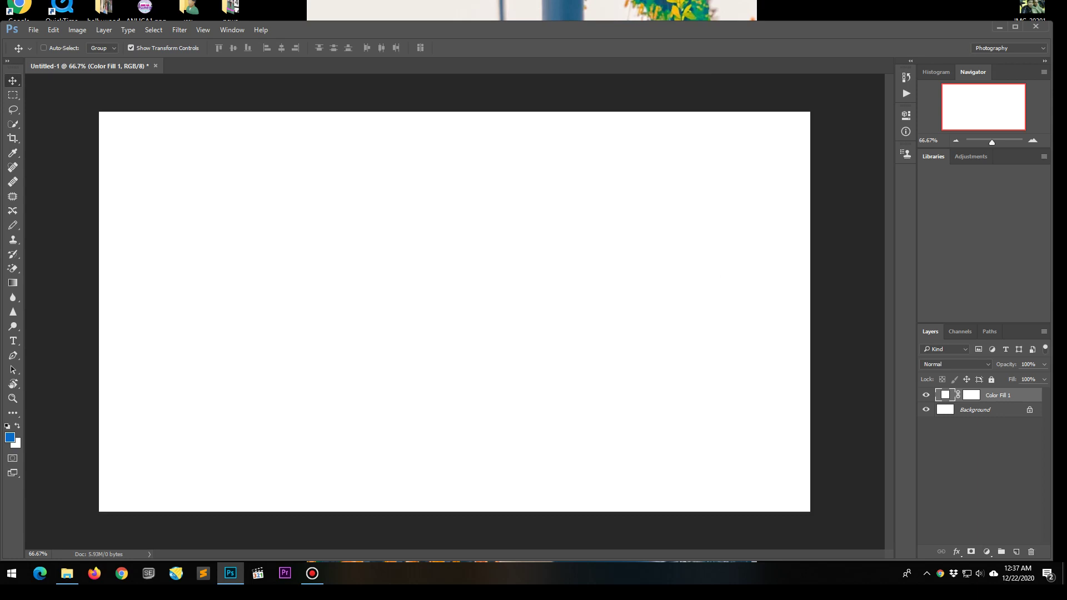
- Change the Color Fill 1 layer to black (000000), then deselect it
{"action": "double_click", "coordinate": [945, 395]}
{"action": "type", "text": "000000"}
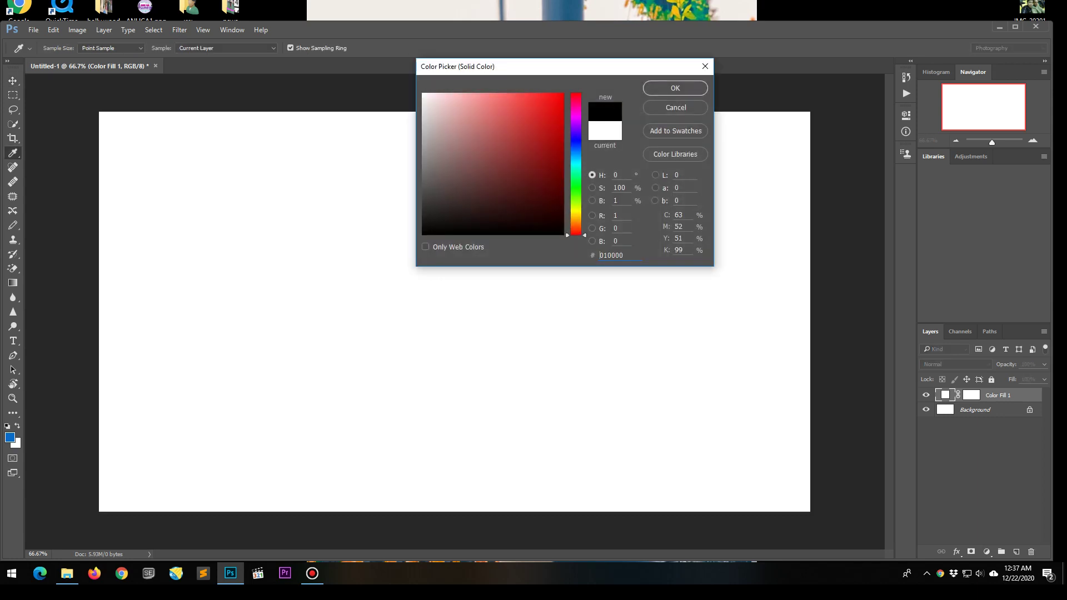
{"action": "left_click", "coordinate": [675, 88]}
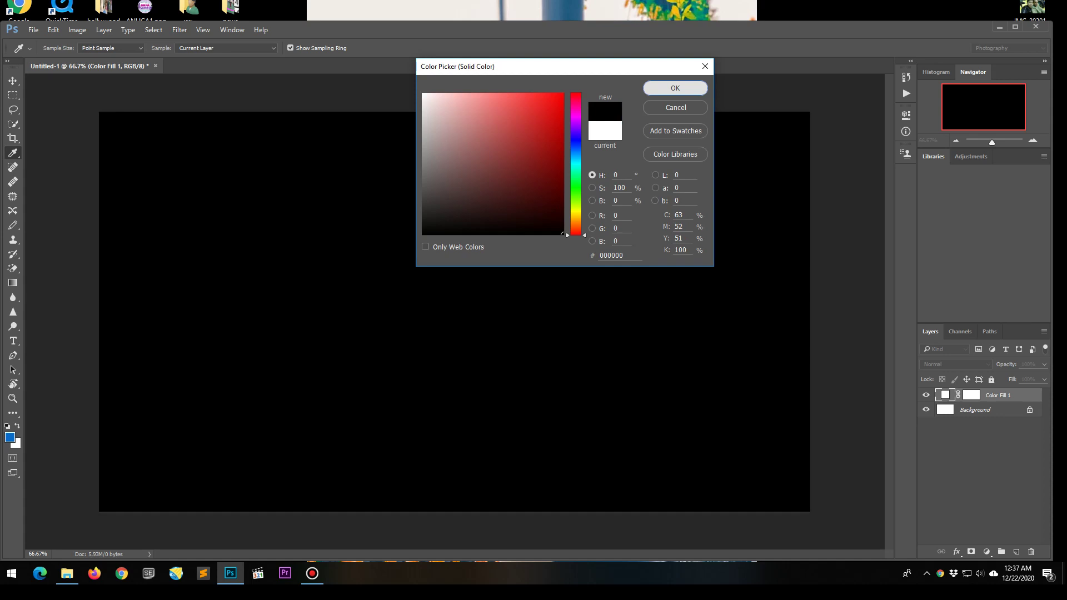
{"action": "key", "text": "Return"}
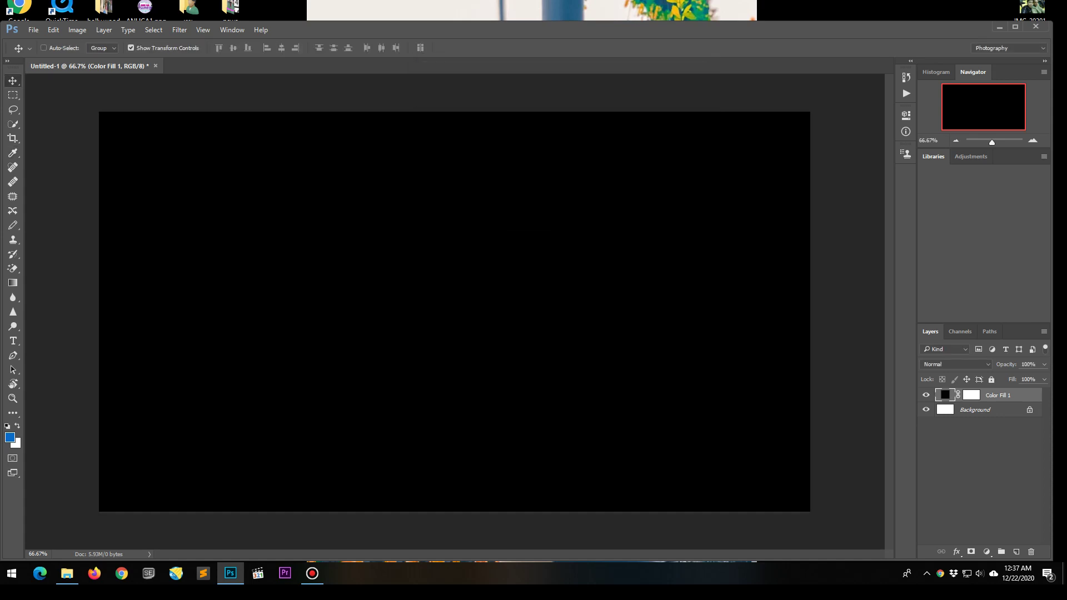
{"action": "left_click", "coordinate": [978, 478]}
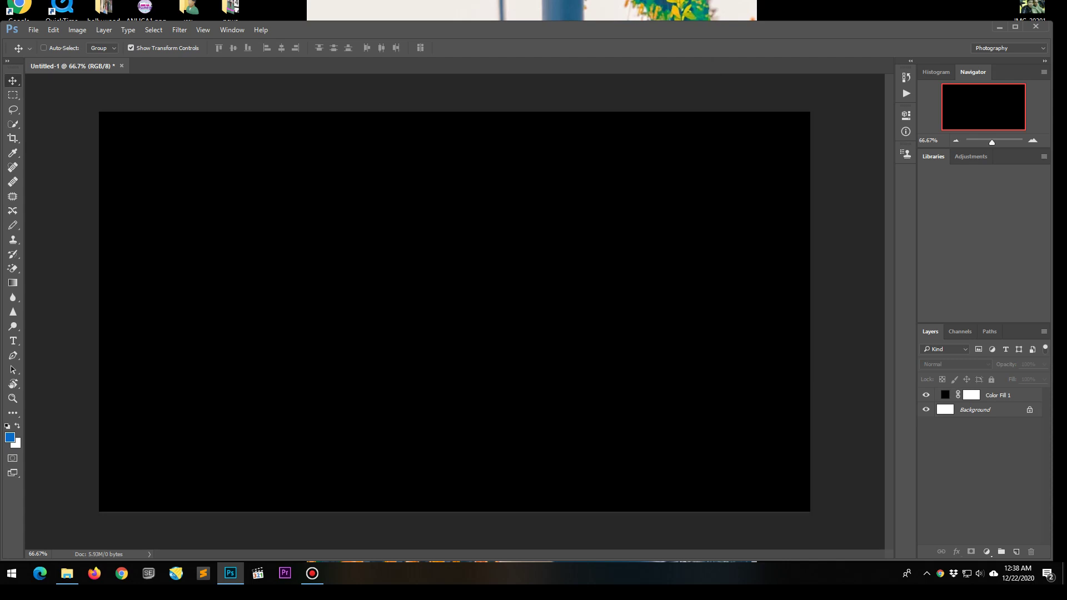
- Type 'DINH BAC' on the canvas, commit it, and drag the text to the canvas centre
{"action": "key", "text": "t"}
{"action": "left_click", "coordinate": [314, 335]}
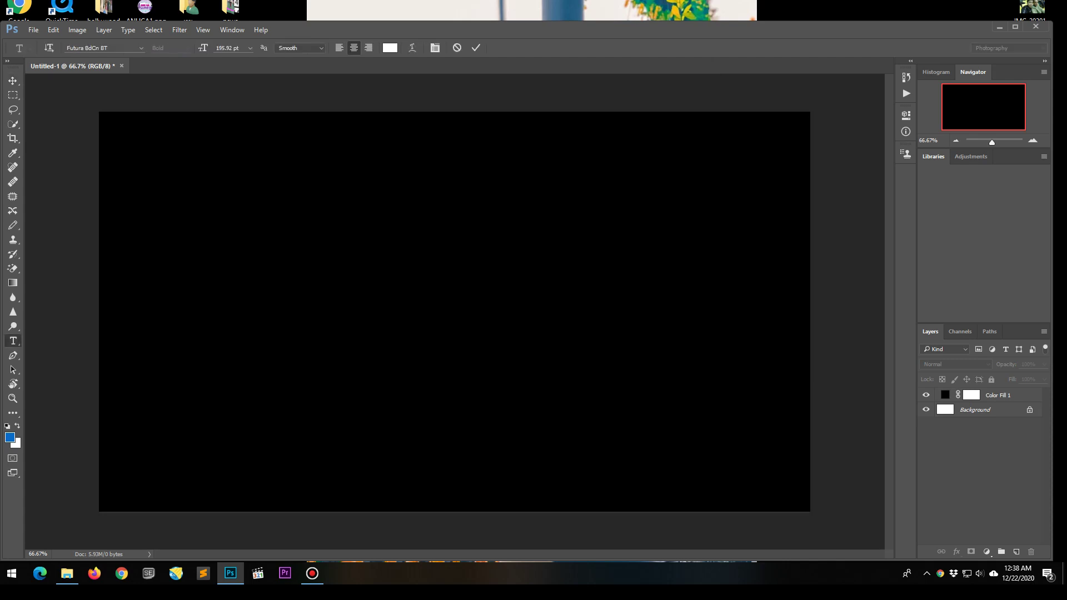
{"action": "type", "text": "ngu"}
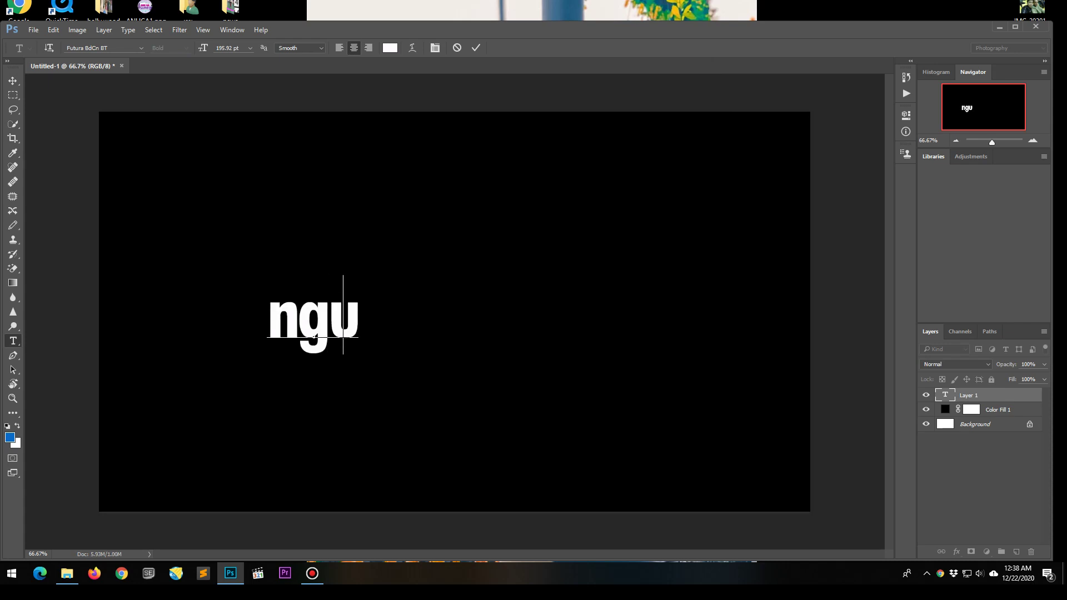
{"action": "key", "text": "BackSpace"}
{"action": "key", "text": "BackSpace"}
{"action": "key", "text": "BackSpace"}
{"action": "type", "text": "DI"}
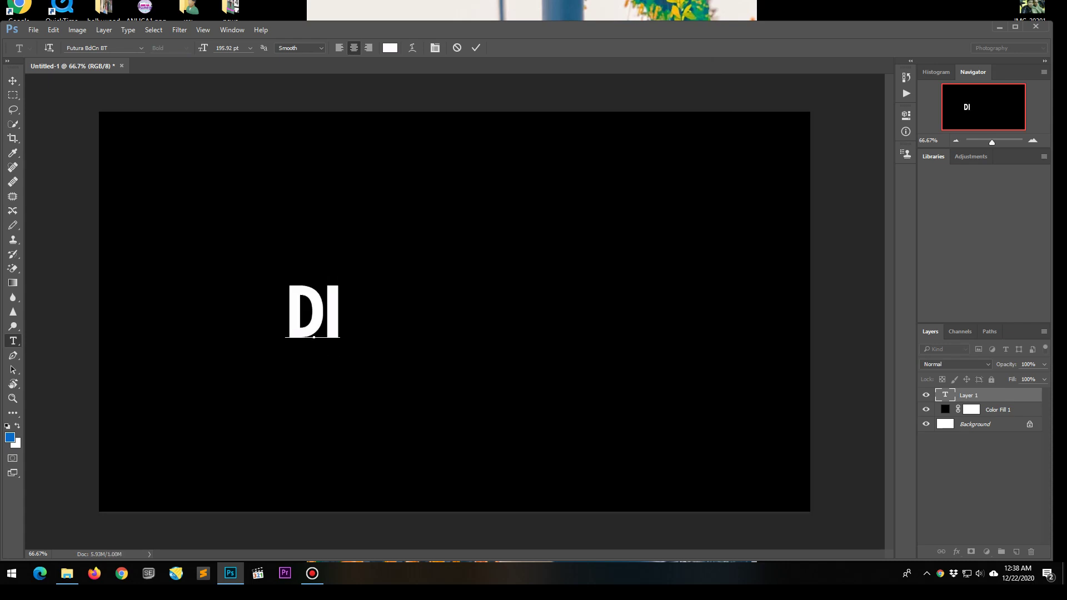
{"action": "type", "text": "NH BAC"}
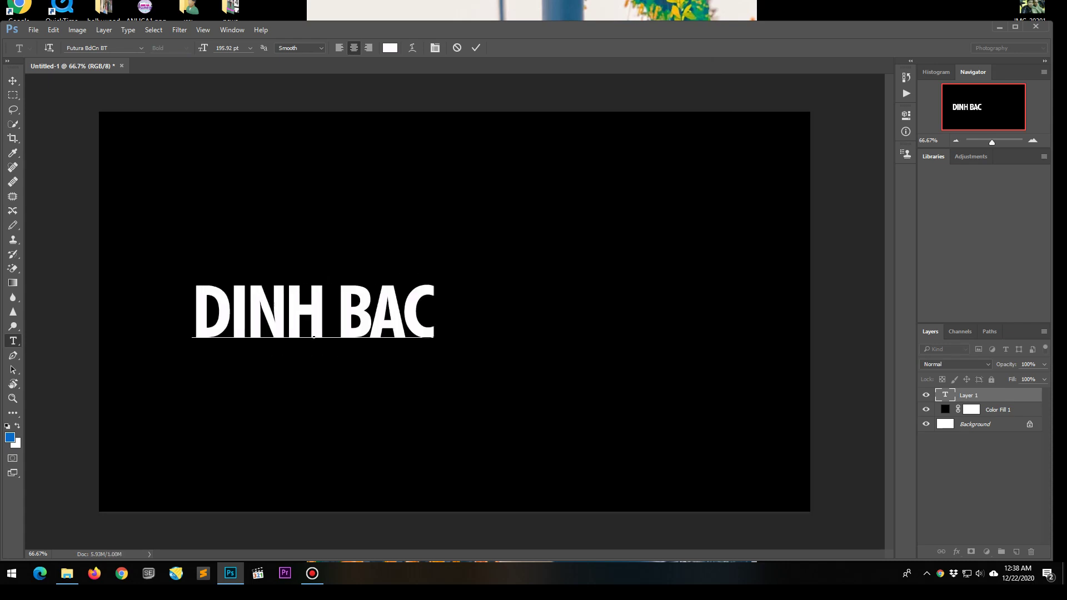
{"action": "key", "text": "ctrl+a"}
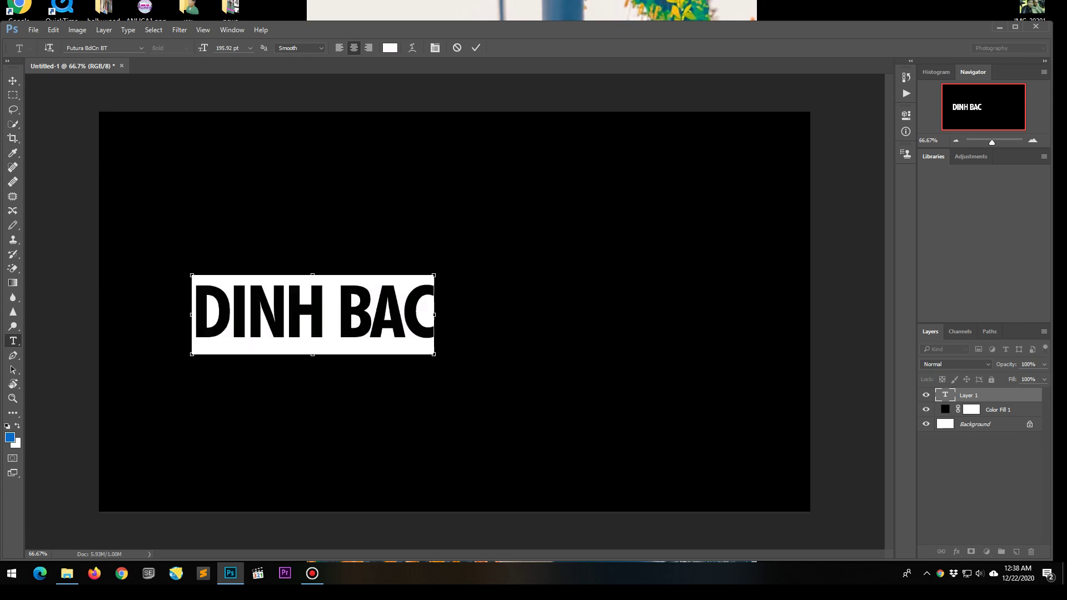
{"action": "key", "text": "ctrl+Return"}
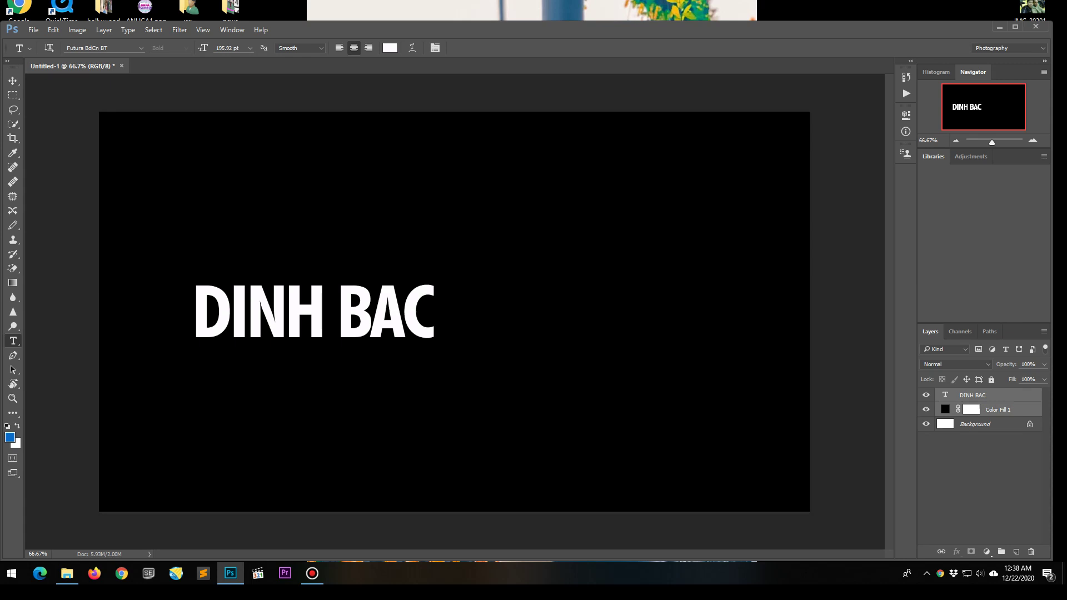
{"action": "key", "text": "v"}
{"action": "left_click_drag", "start_coordinate": [411, 300], "coordinate": [551, 300]}
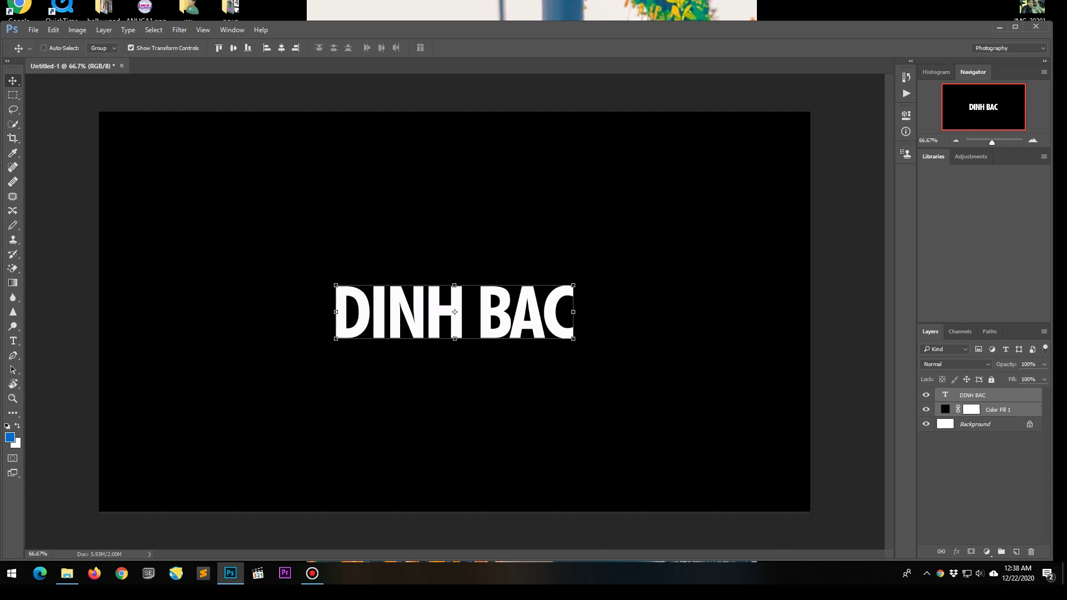
- Make the DINH BAC text layer active and choose the Rectangular Marquee tool
{"action": "left_click", "coordinate": [981, 484]}
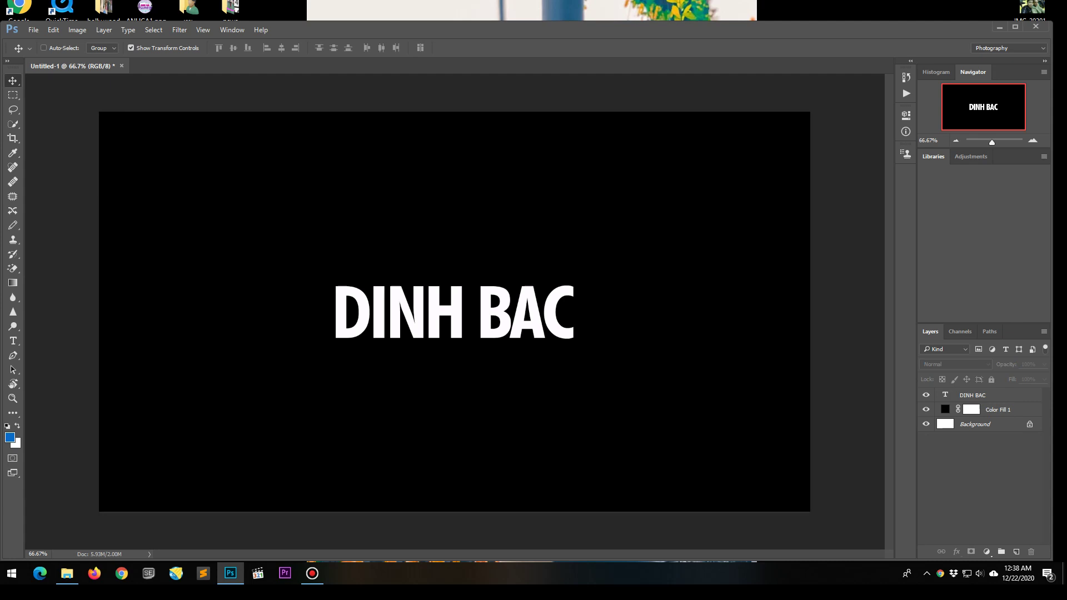
{"action": "left_click", "coordinate": [972, 396]}
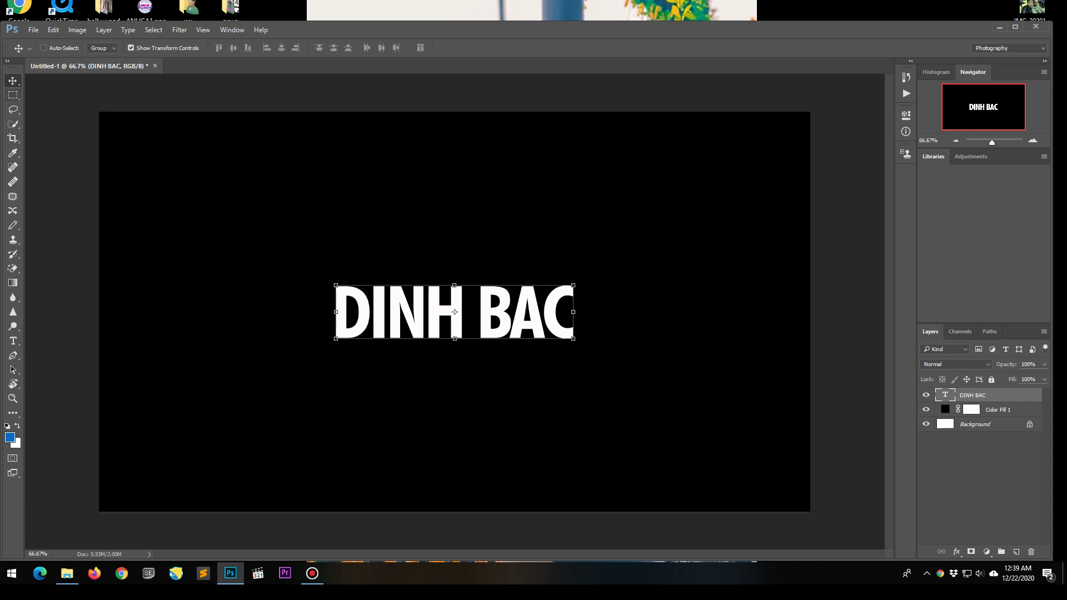
{"action": "left_click", "coordinate": [13, 95]}
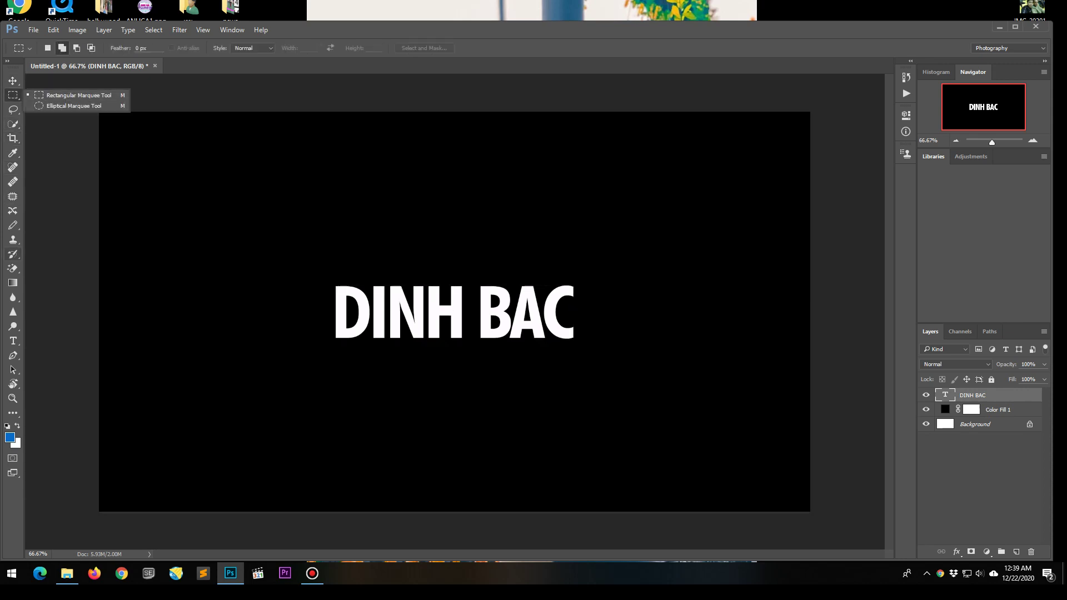
- Mask DINH BAC to a slanted top slice with the Polygonal Lasso, then duplicate the layer
{"action": "left_click_drag", "start_coordinate": [13, 109], "coordinate": [72, 120]}
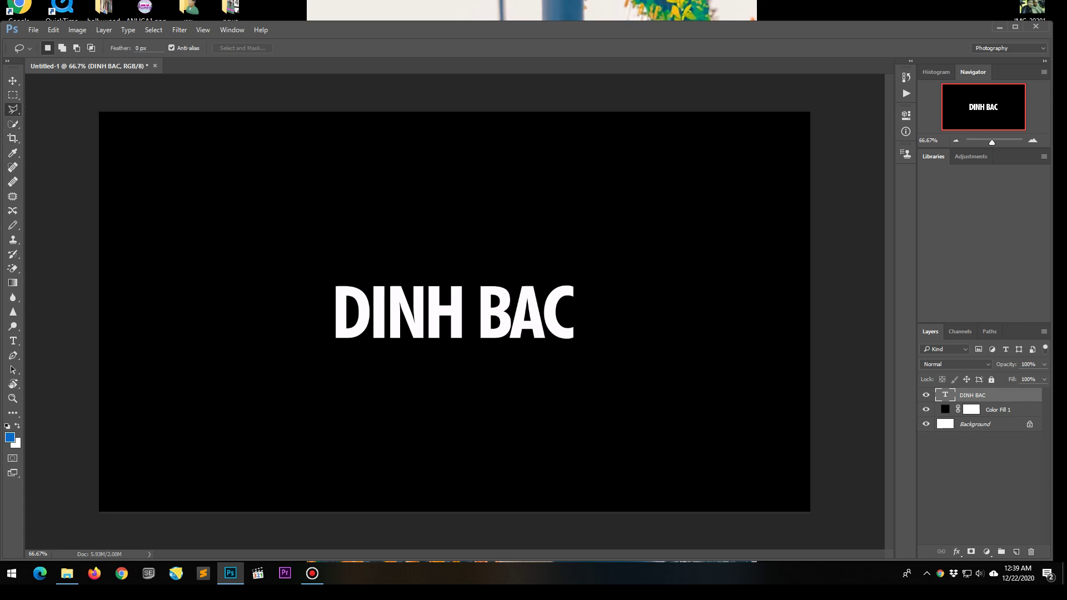
{"action": "left_click", "coordinate": [298, 244]}
{"action": "left_click", "coordinate": [327, 321]}
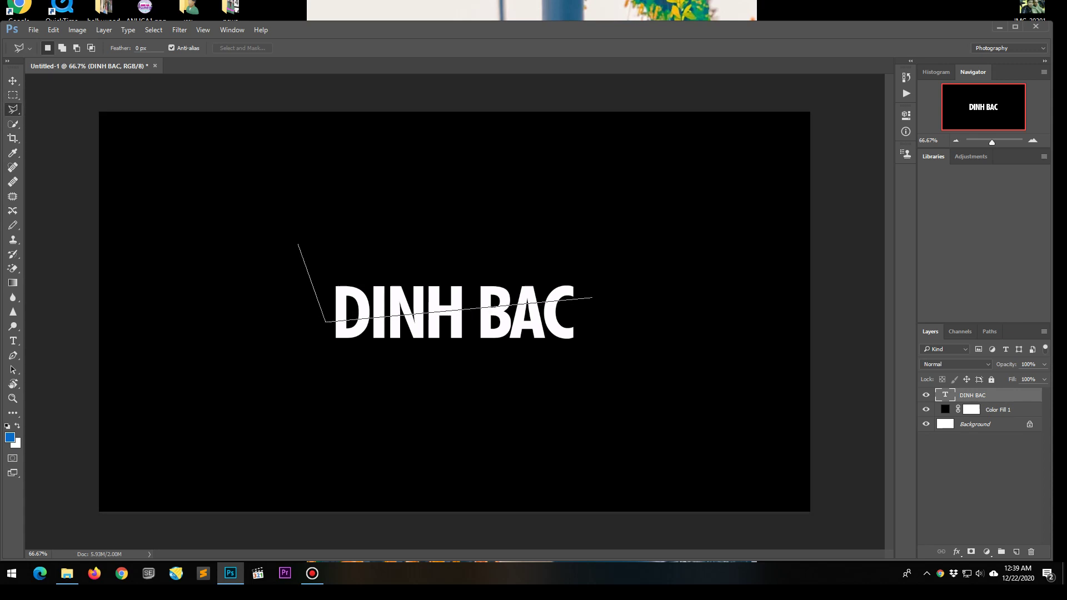
{"action": "left_click", "coordinate": [590, 298]}
{"action": "left_click", "coordinate": [644, 237]}
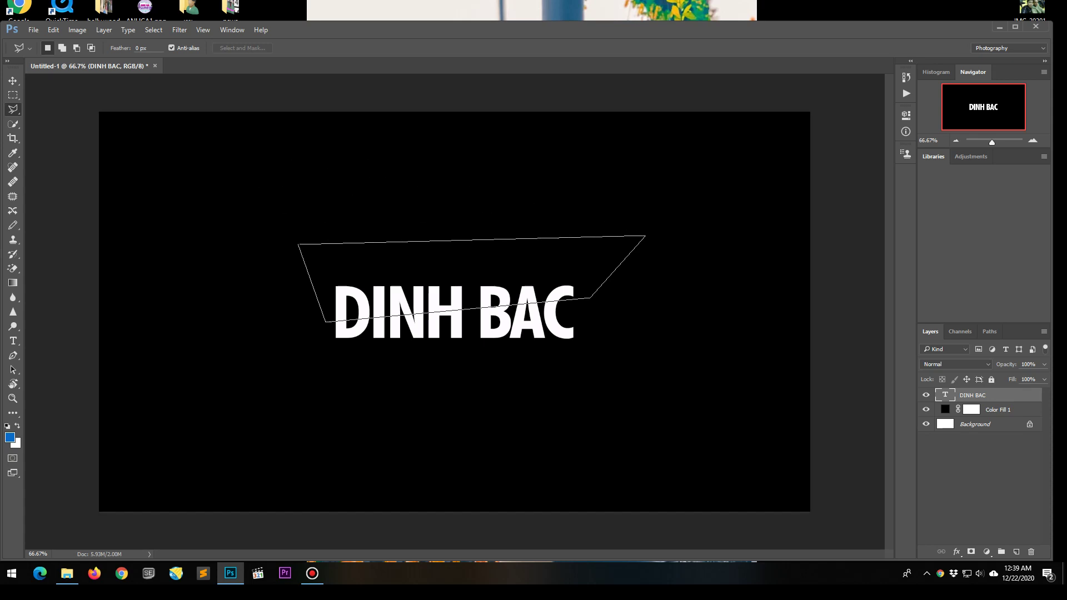
{"action": "left_click", "coordinate": [299, 243]}
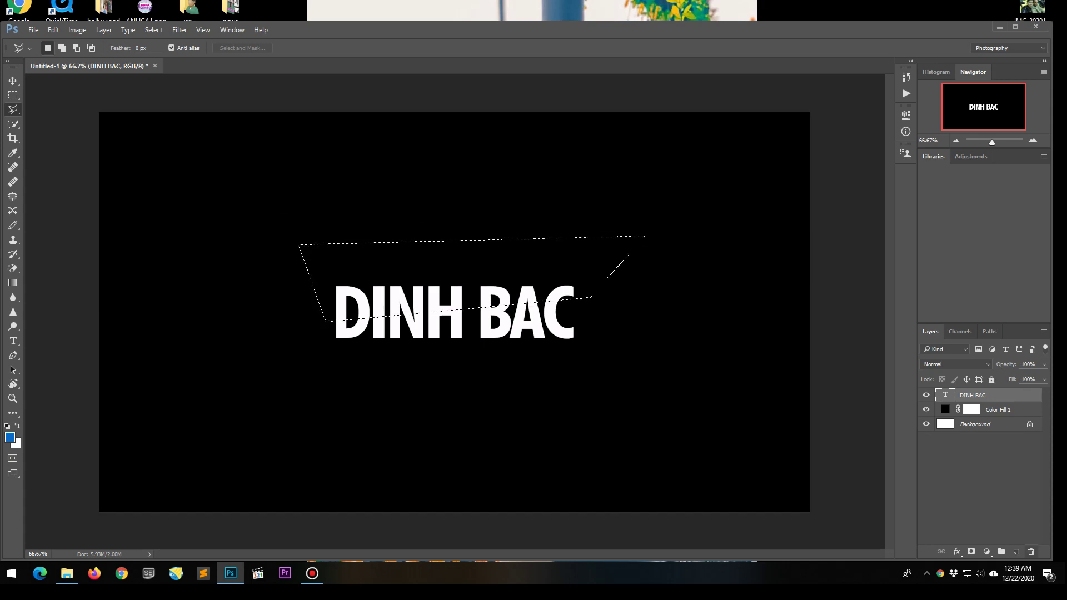
{"action": "left_click", "coordinate": [971, 552]}
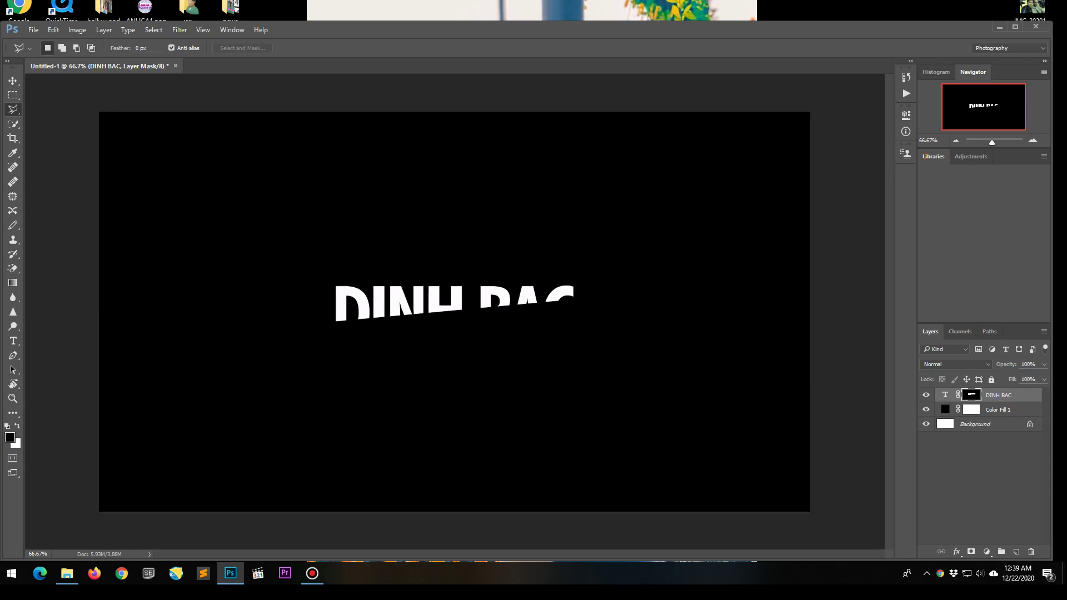
{"action": "key", "text": "ctrl+j"}
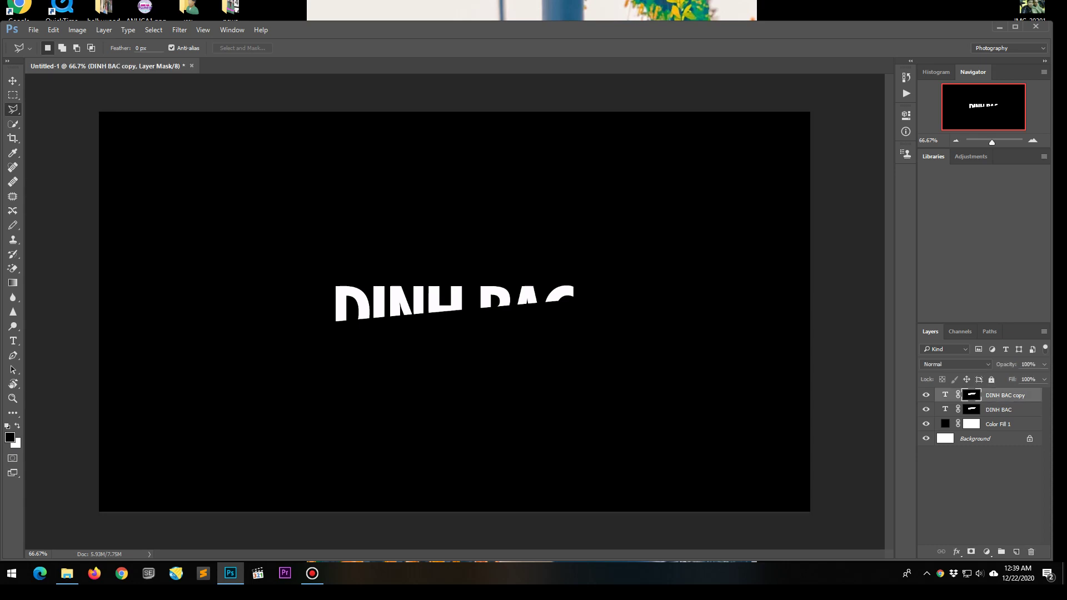
- Trace a slanted selection, clear it, and invert the DINH BAC copy's layer mask
{"action": "left_click", "coordinate": [589, 297]}
{"action": "left_click", "coordinate": [327, 321]}
{"action": "left_click", "coordinate": [299, 245]}
{"action": "left_click", "coordinate": [644, 236]}
{"action": "key", "text": "ctrl+d"}
{"action": "key", "text": "ctrl+i"}
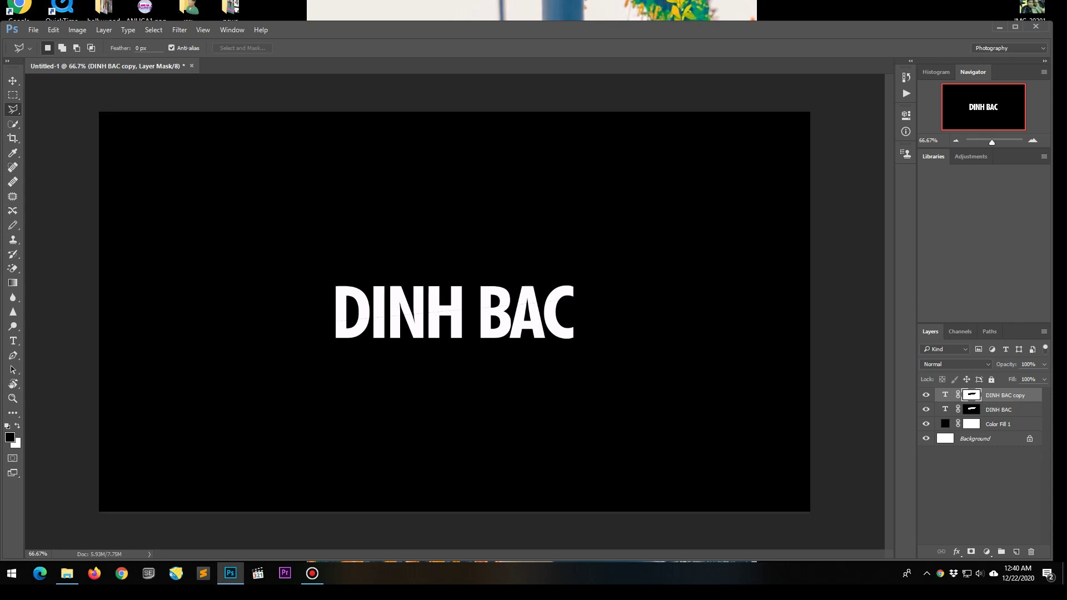
{"action": "key", "text": "v"}
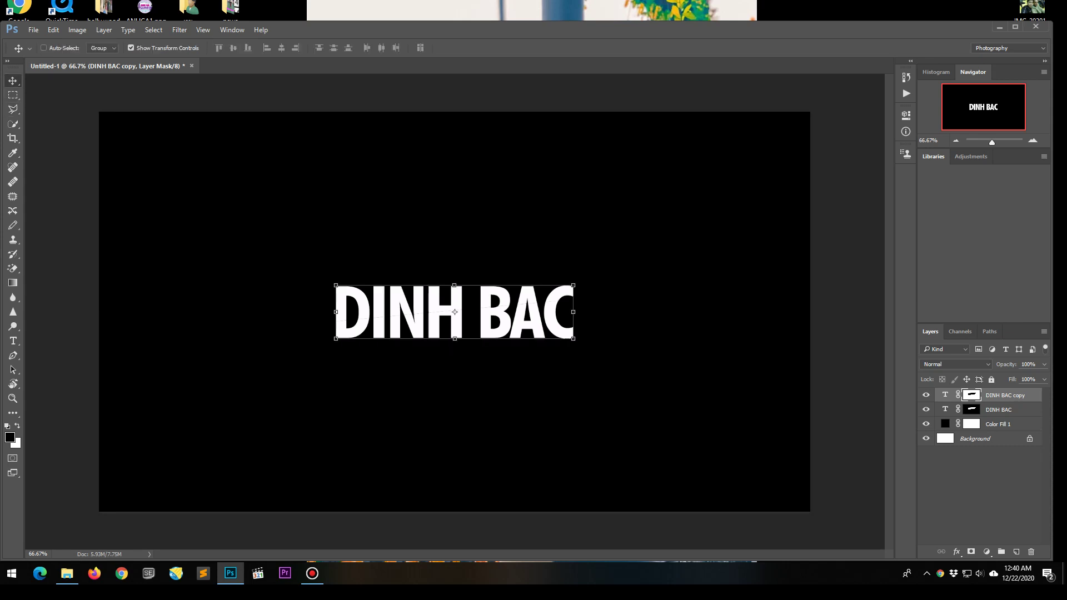
- Offset the DINH BAC copy's slice about 0.153 in to the right, then deselect the layer
{"action": "left_click_drag", "start_coordinate": [524, 305], "coordinate": [523, 307]}
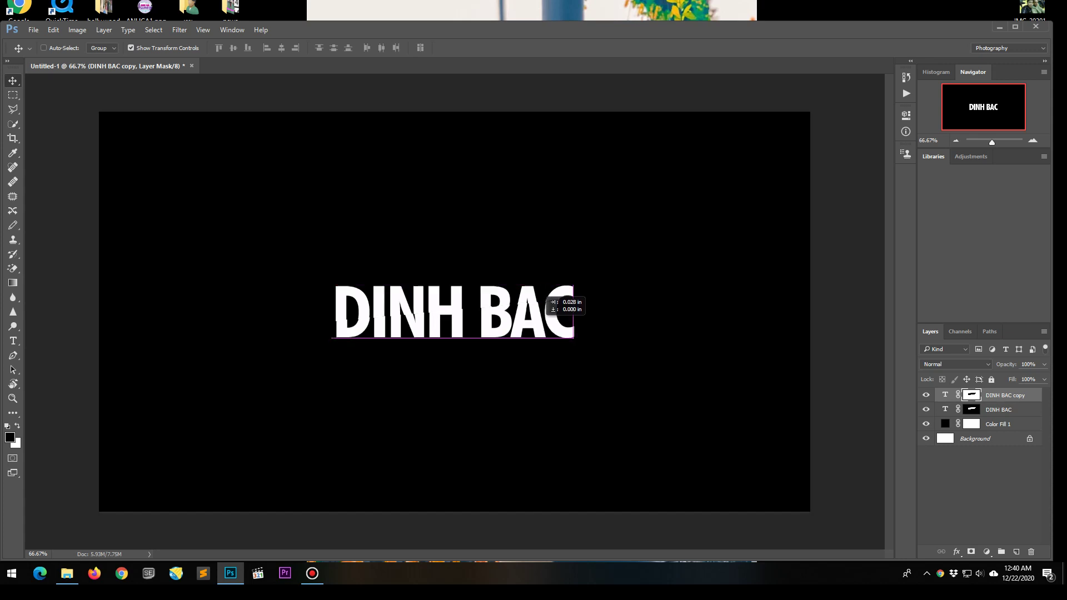
{"action": "left_click_drag", "start_coordinate": [543, 301], "coordinate": [547, 299]}
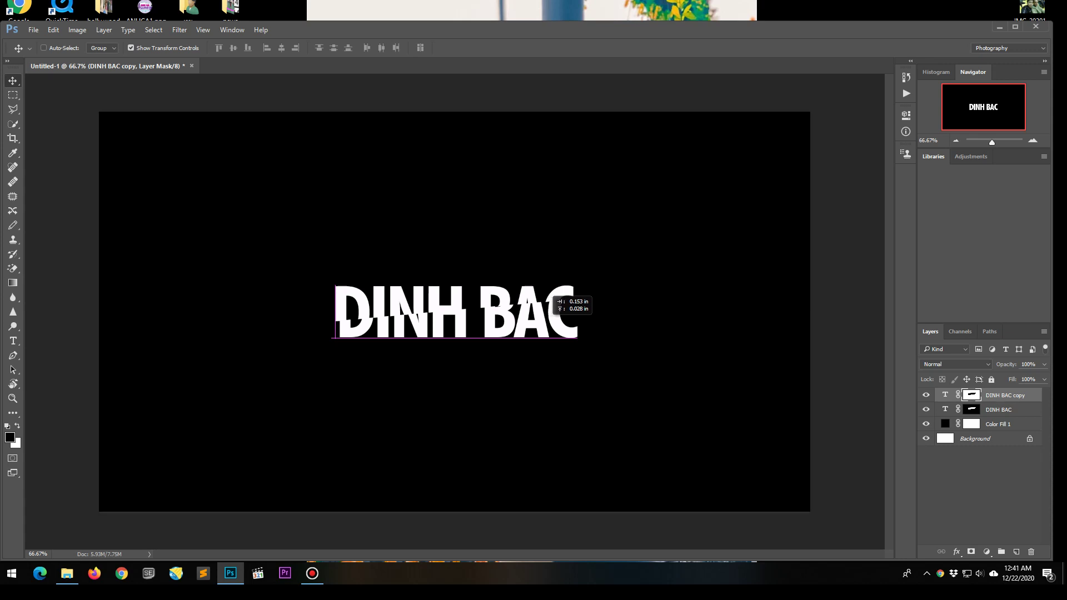
{"action": "left_click_drag", "start_coordinate": [551, 297], "coordinate": [553, 297]}
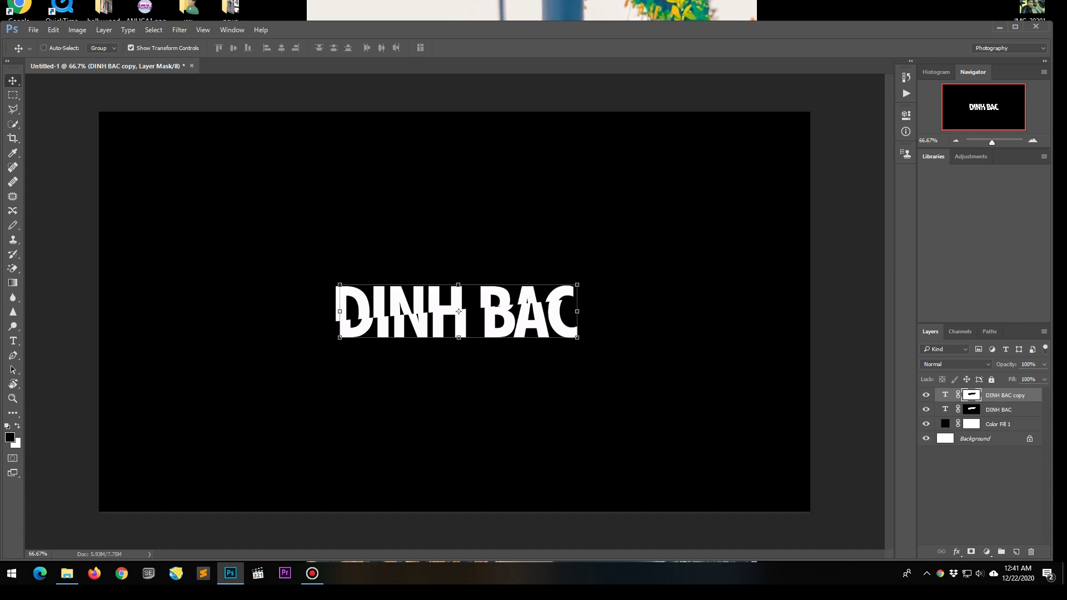
{"action": "left_click", "coordinate": [978, 489]}
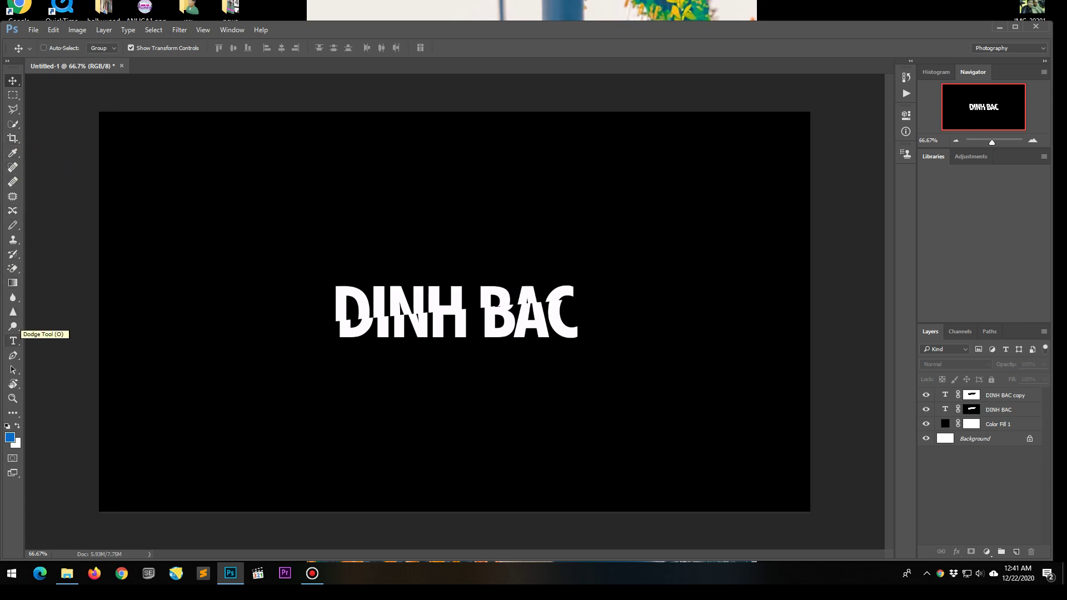
- Add the caption 'sliced effect' below the title, fixing typos, and commit it
{"action": "left_click", "coordinate": [13, 341]}
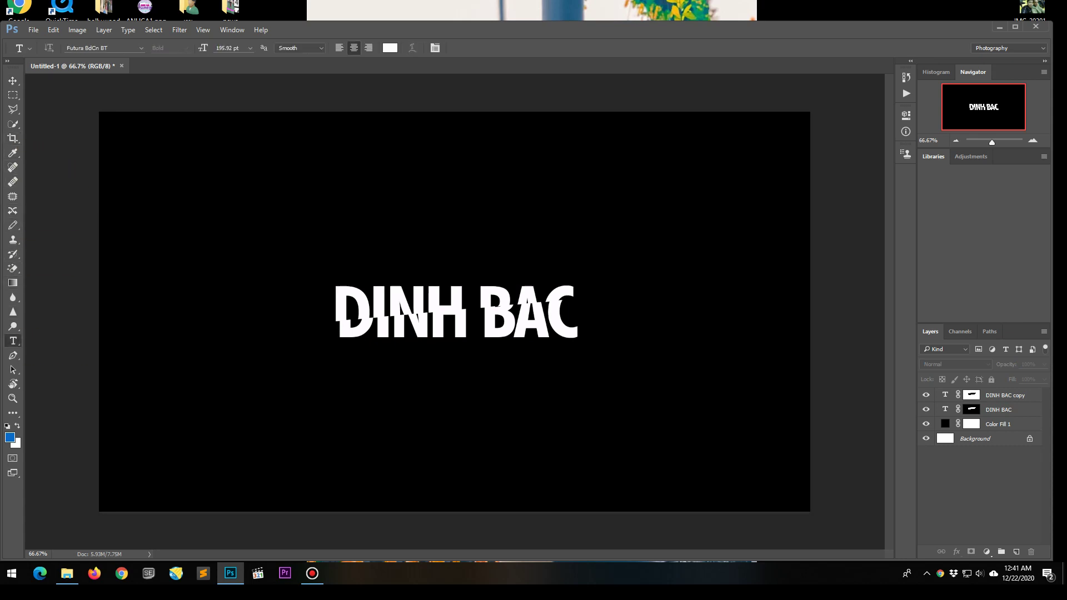
{"action": "left_click", "coordinate": [350, 457]}
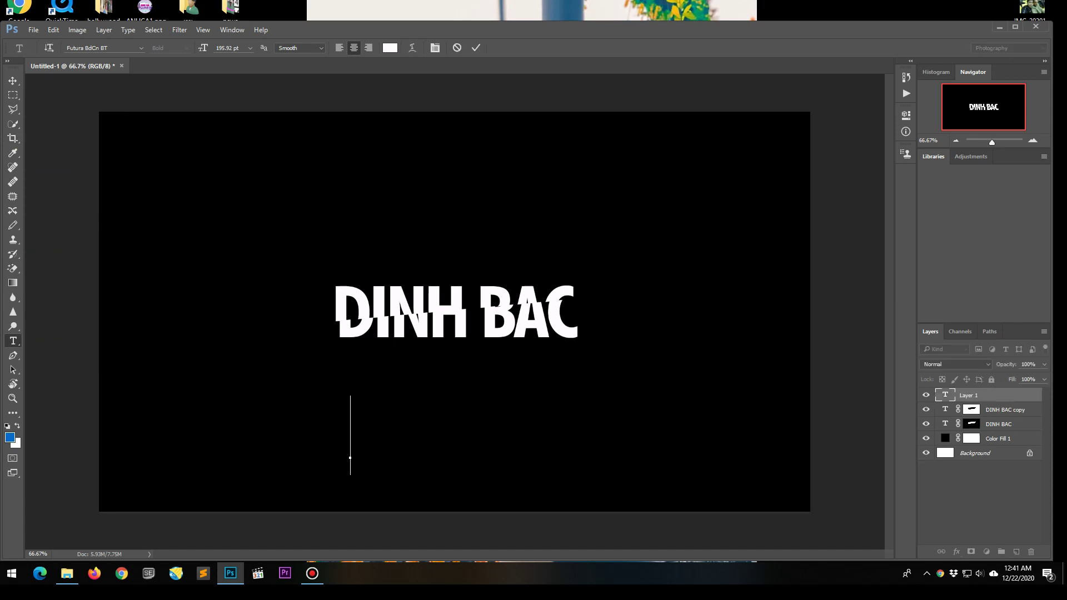
{"action": "type", "text": "slide"}
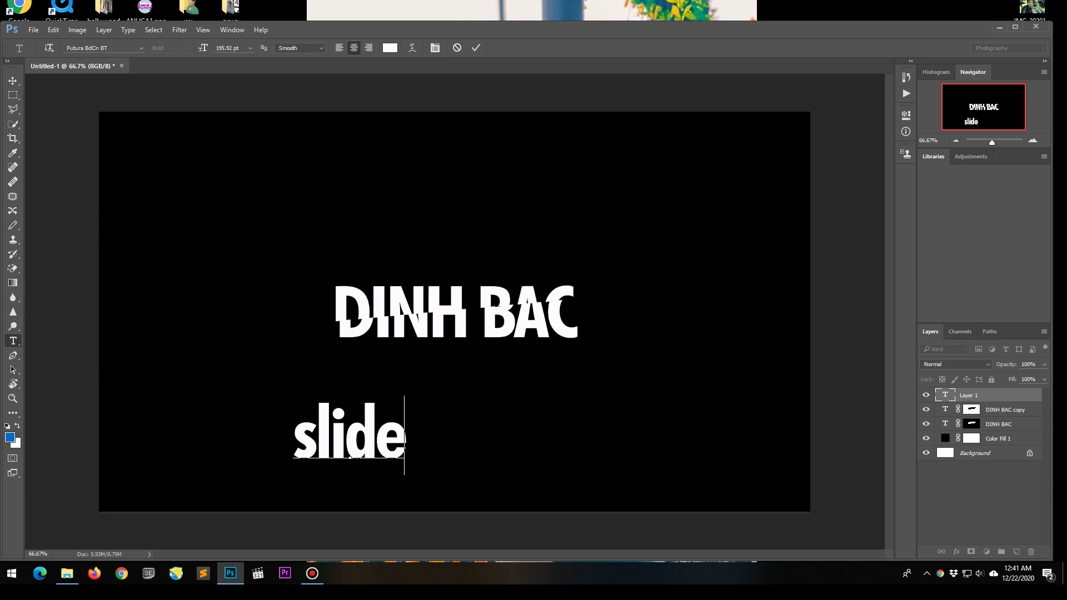
{"action": "type", "text": "e"}
{"action": "key", "text": "BackSpace"}
{"action": "key", "text": "BackSpace"}
{"action": "key", "text": "BackSpace"}
{"action": "type", "text": "ce"}
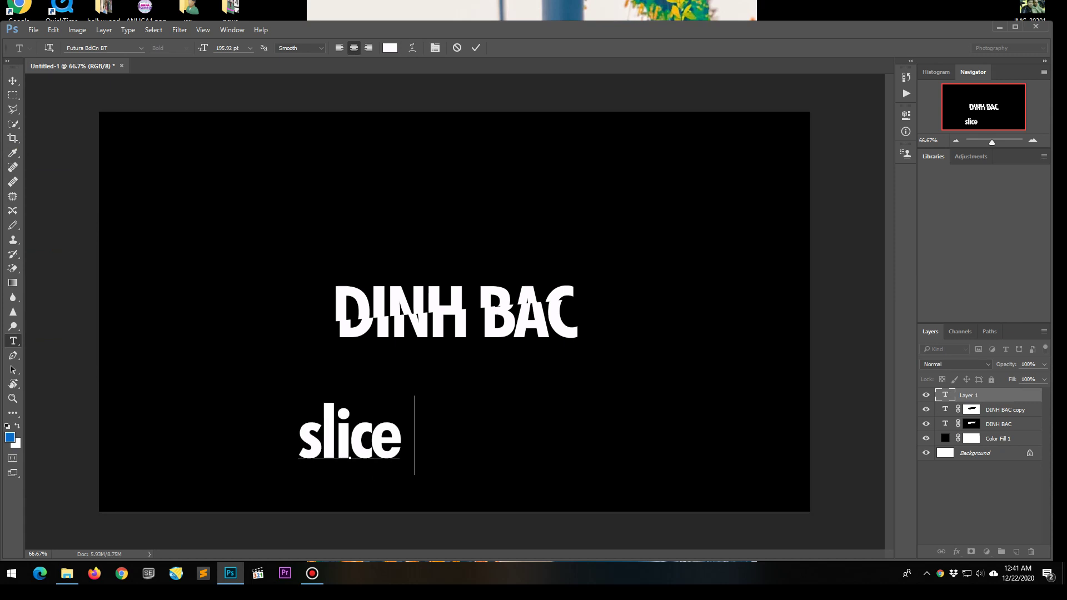
{"action": "type", "text": "d"}
{"action": "key", "text": "BackSpace"}
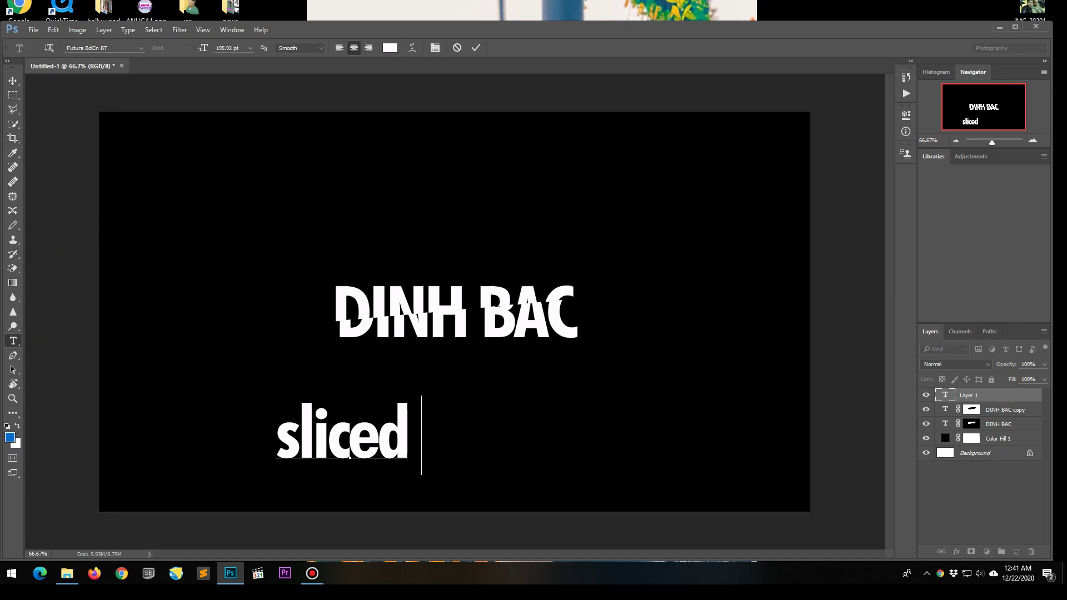
{"action": "type", "text": "eff"}
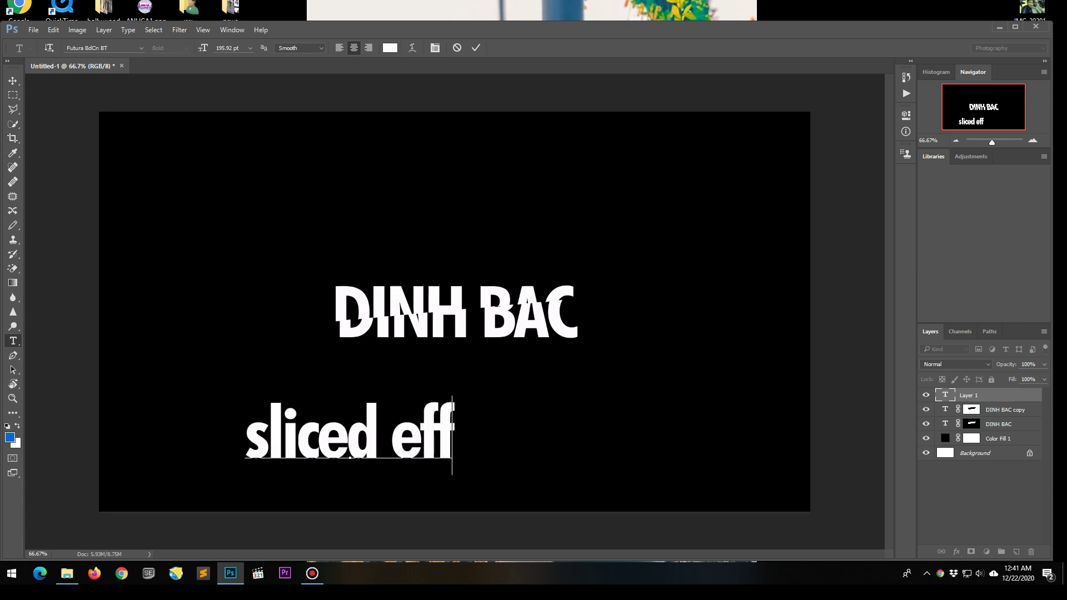
{"action": "type", "text": "ect"}
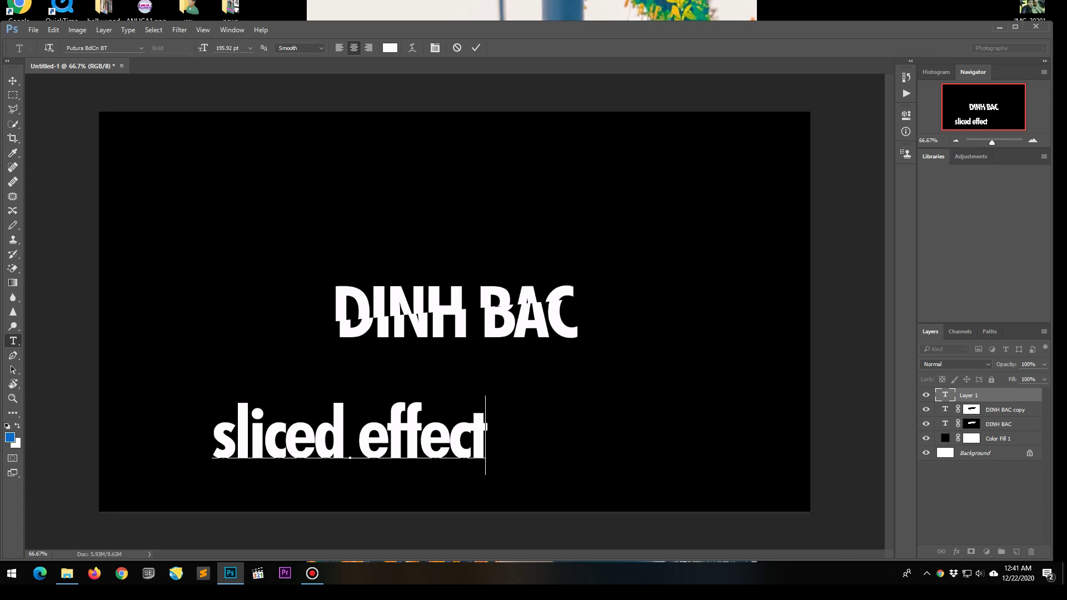
{"action": "key", "text": "ctrl+Return"}
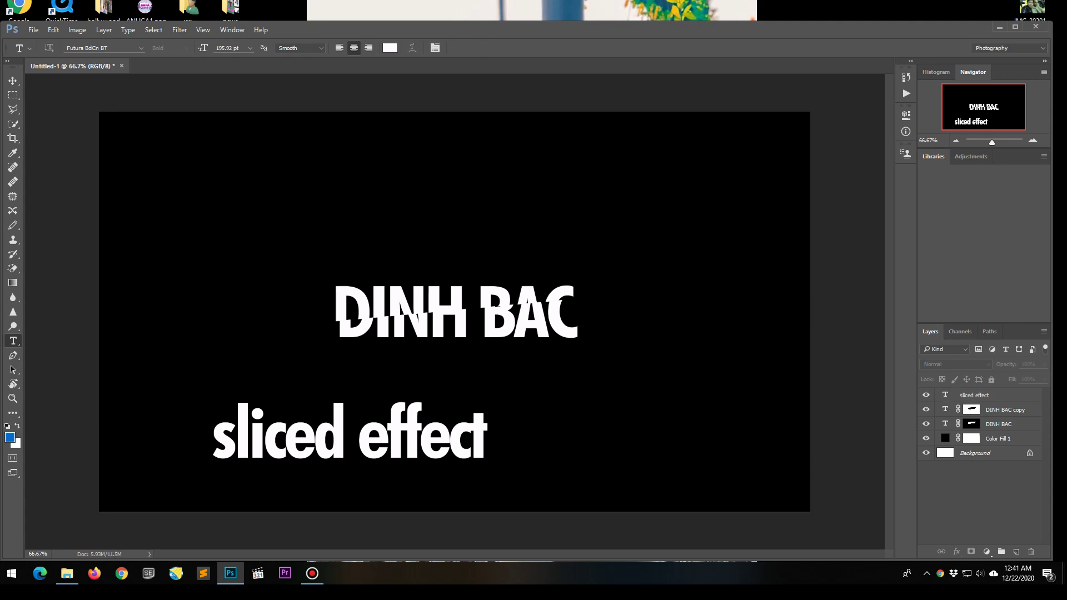
- Toggle visibility of DINH BAC, its copy and the black fill to compare the layers
{"action": "left_click", "coordinate": [971, 410]}
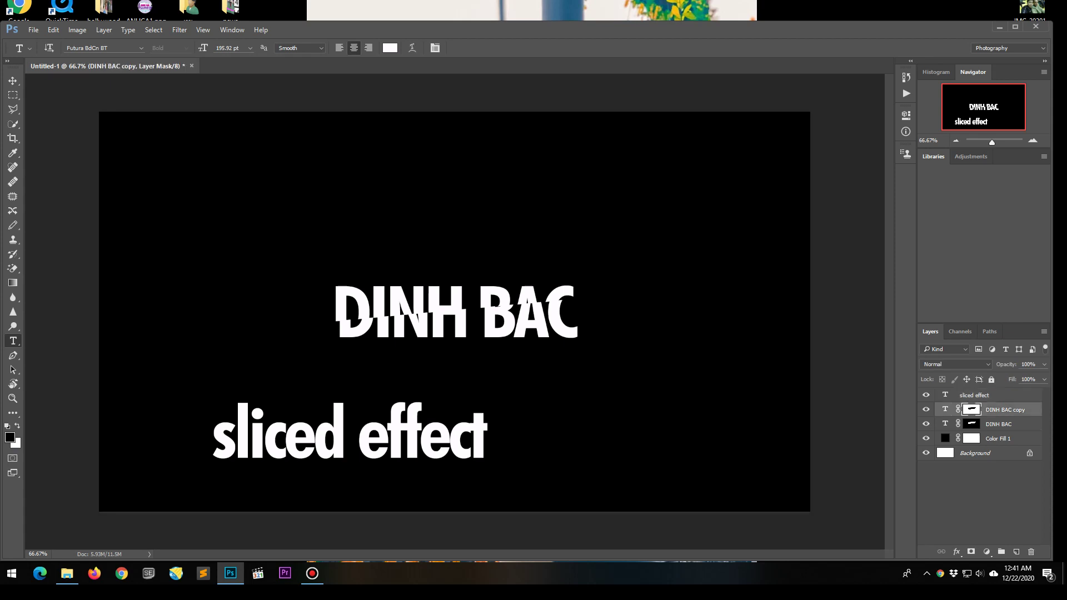
{"action": "left_click", "coordinate": [926, 410]}
{"action": "left_click", "coordinate": [926, 410]}
{"action": "left_click", "coordinate": [926, 424]}
{"action": "left_click", "coordinate": [926, 410]}
{"action": "left_click", "coordinate": [926, 424]}
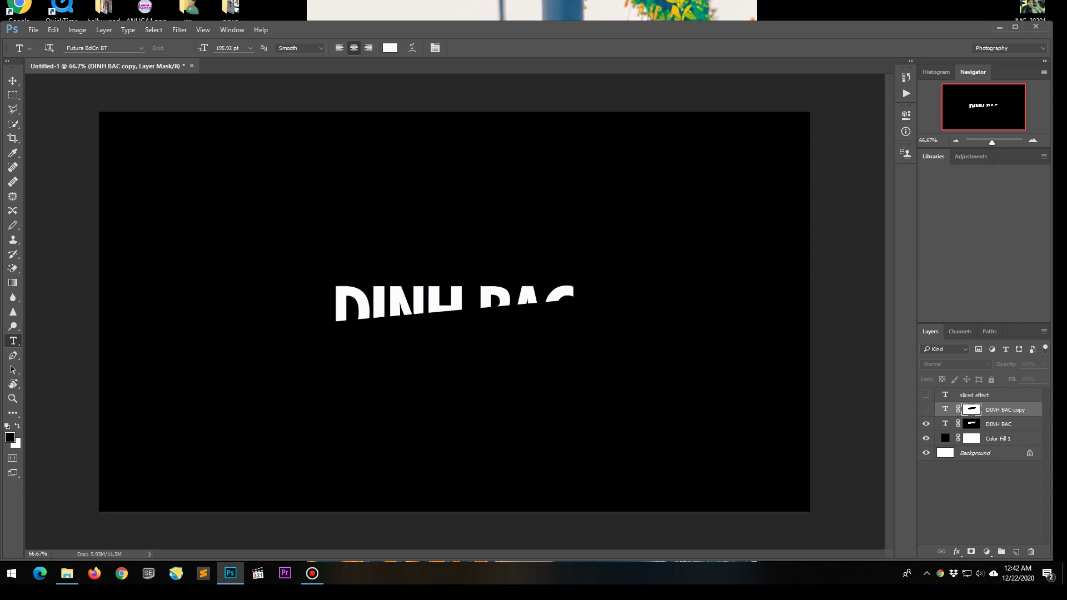
{"action": "left_click", "coordinate": [926, 439]}
{"action": "left_click", "coordinate": [925, 424]}
{"action": "left_click", "coordinate": [926, 409]}
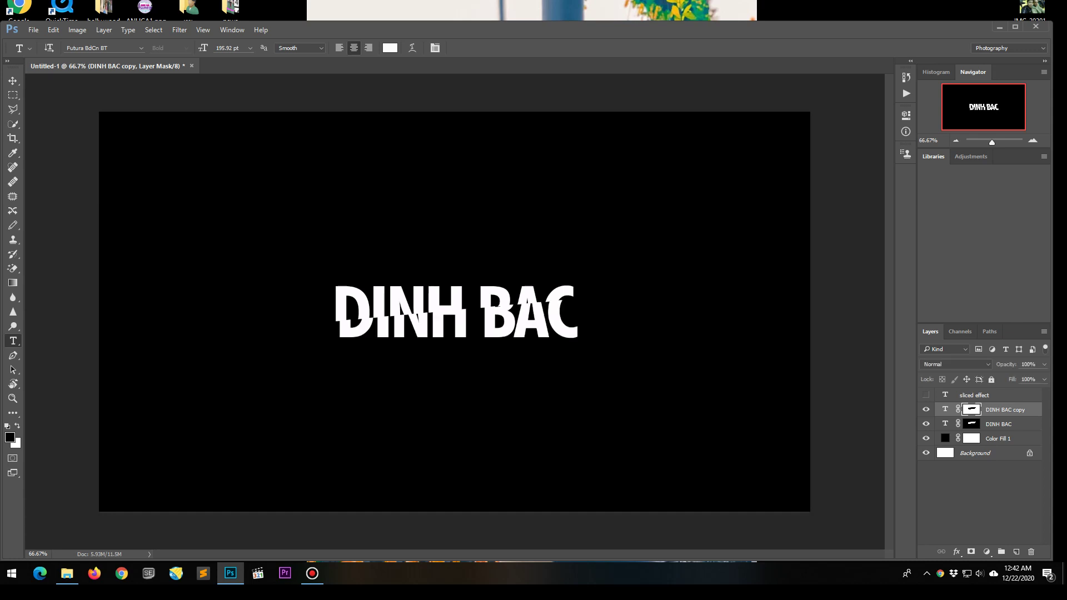
- Leave the 'sliced effect' caption layer hidden and bring up Chrome
{"action": "left_click", "coordinate": [926, 395]}
{"action": "left_click", "coordinate": [926, 395]}
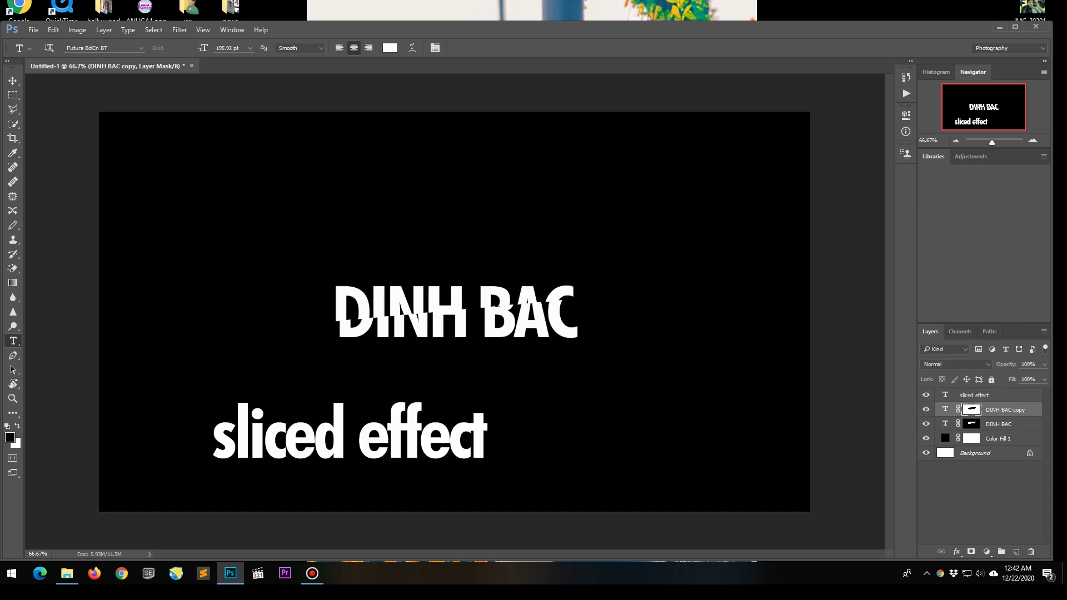
{"action": "left_click", "coordinate": [926, 395]}
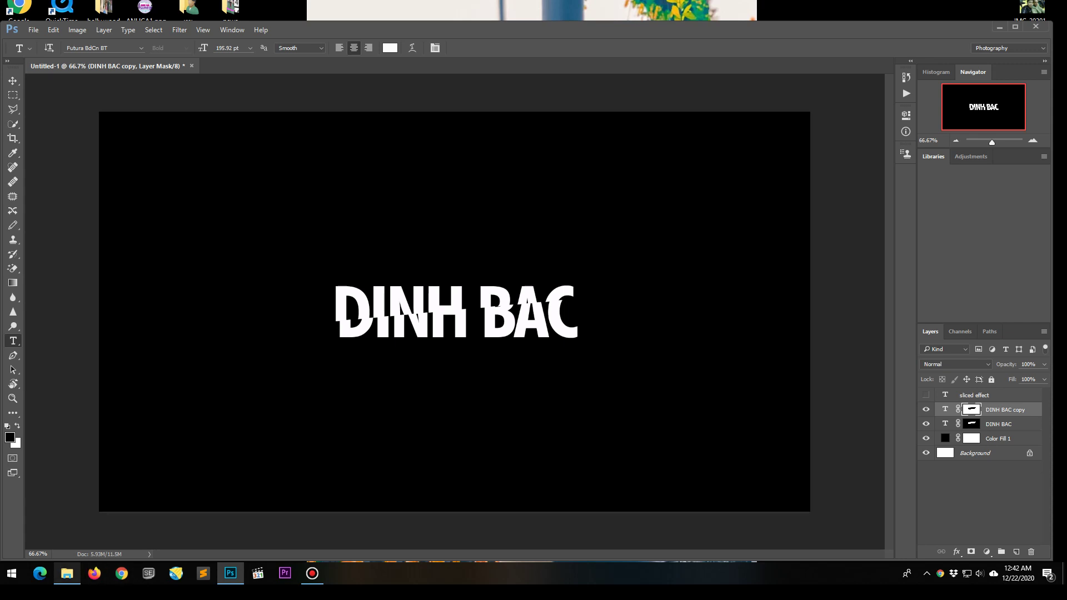
{"action": "left_click", "coordinate": [121, 573]}
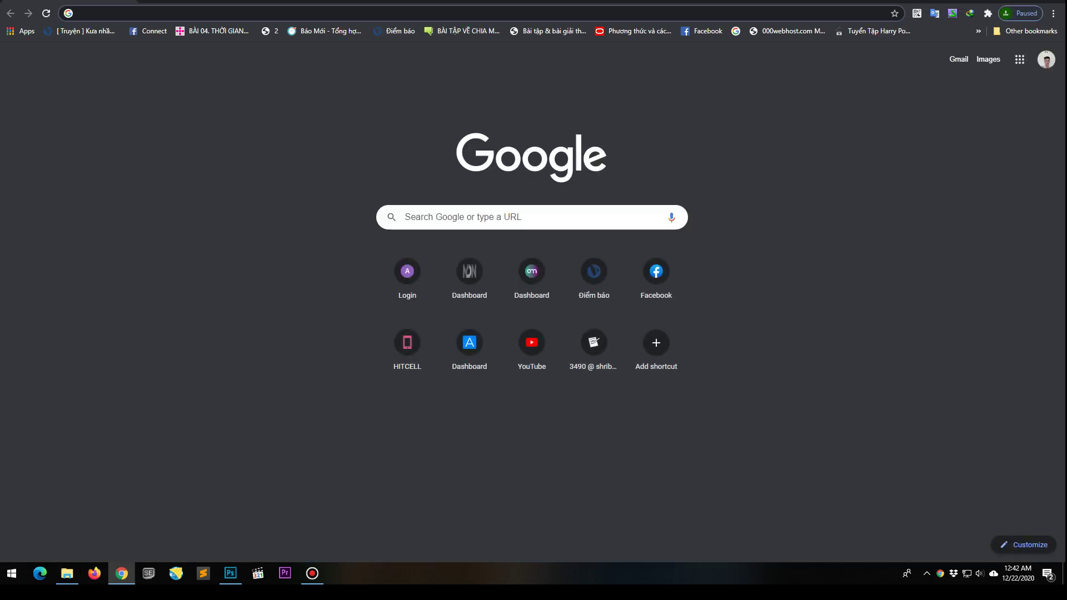
- Close Chrome, return to Photoshop and close the Untitled-1 document
{"action": "key", "text": "super+d"}
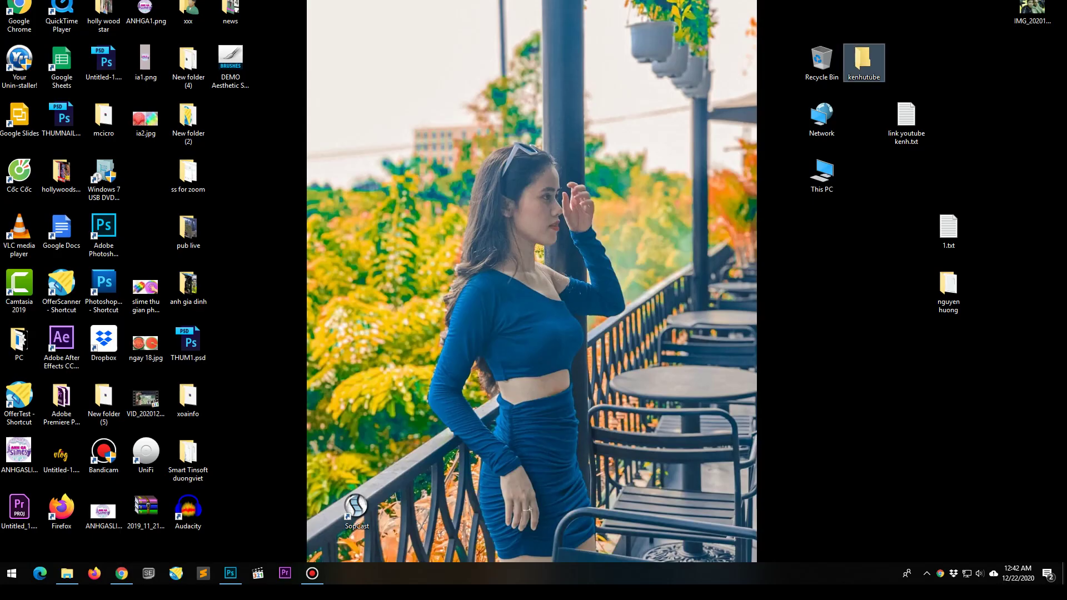
{"action": "left_click", "coordinate": [230, 572]}
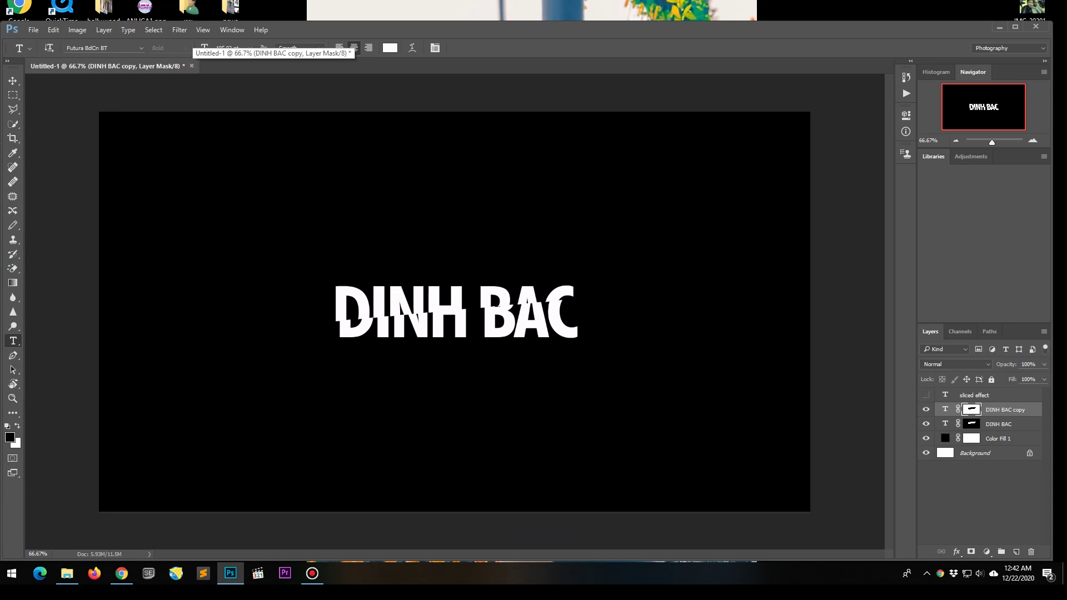
{"action": "left_click", "coordinate": [191, 65]}
- Close the old document without saving and create a blank 1920 × 1080 document
{"action": "left_click", "coordinate": [528, 232]}
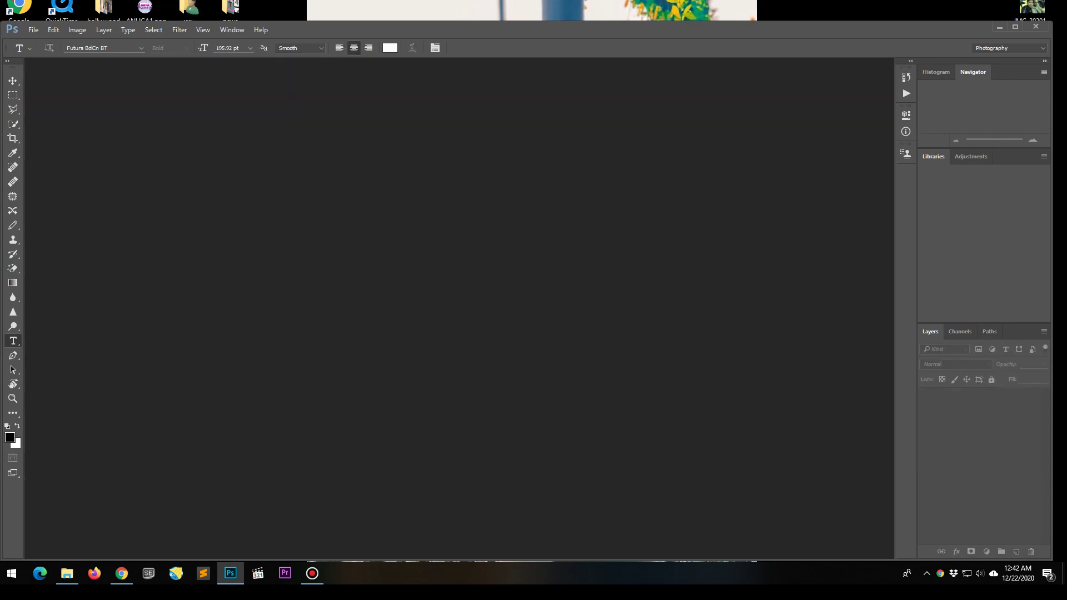
{"action": "left_click", "coordinate": [33, 30]}
{"action": "left_click", "coordinate": [45, 47]}
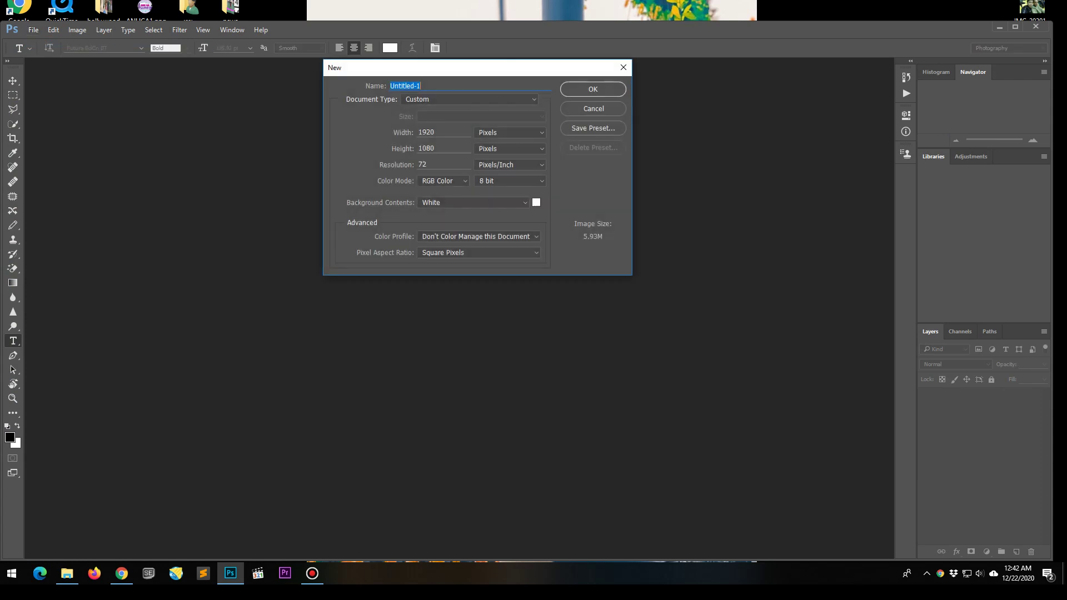
{"action": "left_click", "coordinate": [593, 89]}
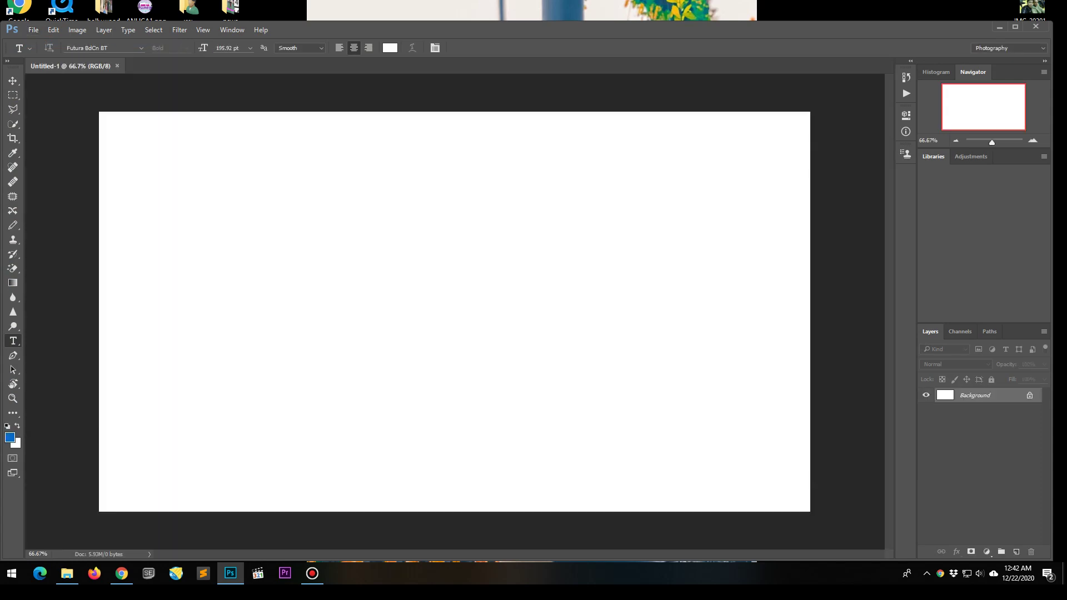
- Add a Solid Color fill layer set to black #000000
{"action": "left_click", "coordinate": [986, 552]}
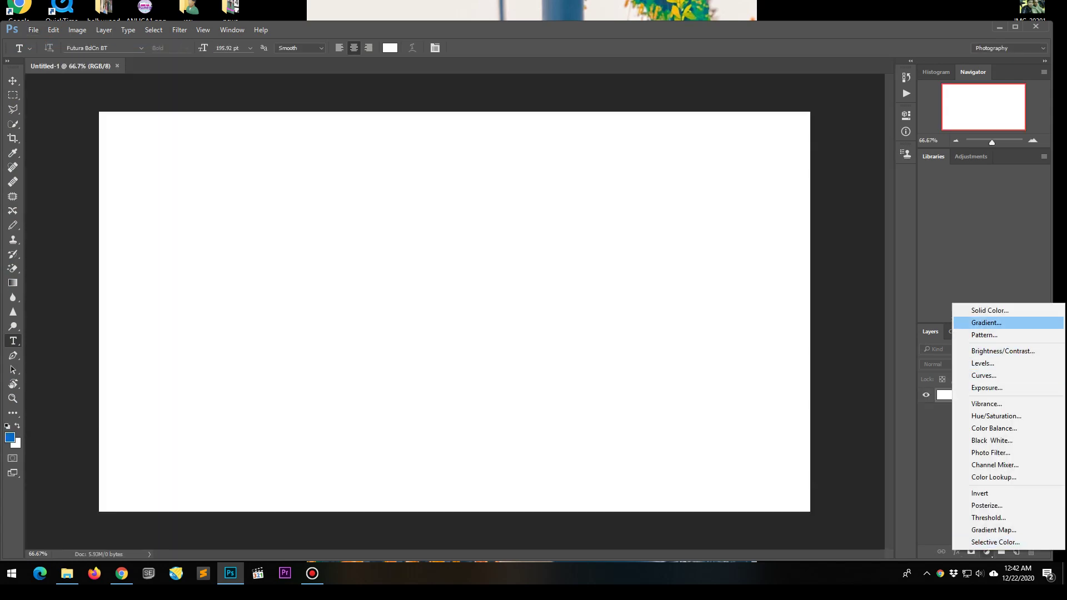
{"action": "left_click", "coordinate": [990, 310]}
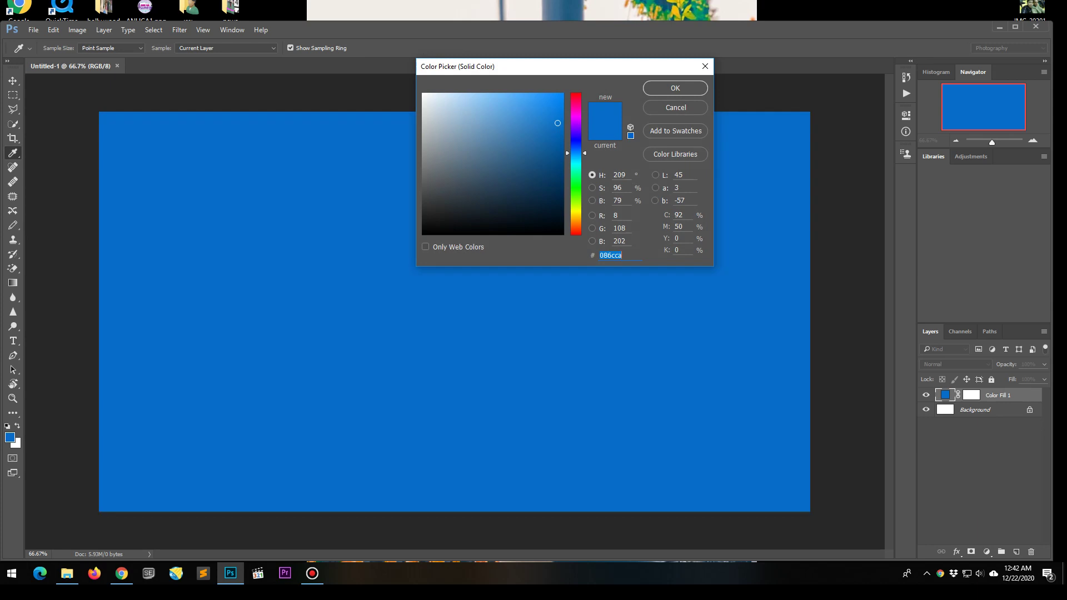
{"action": "type", "text": "000000"}
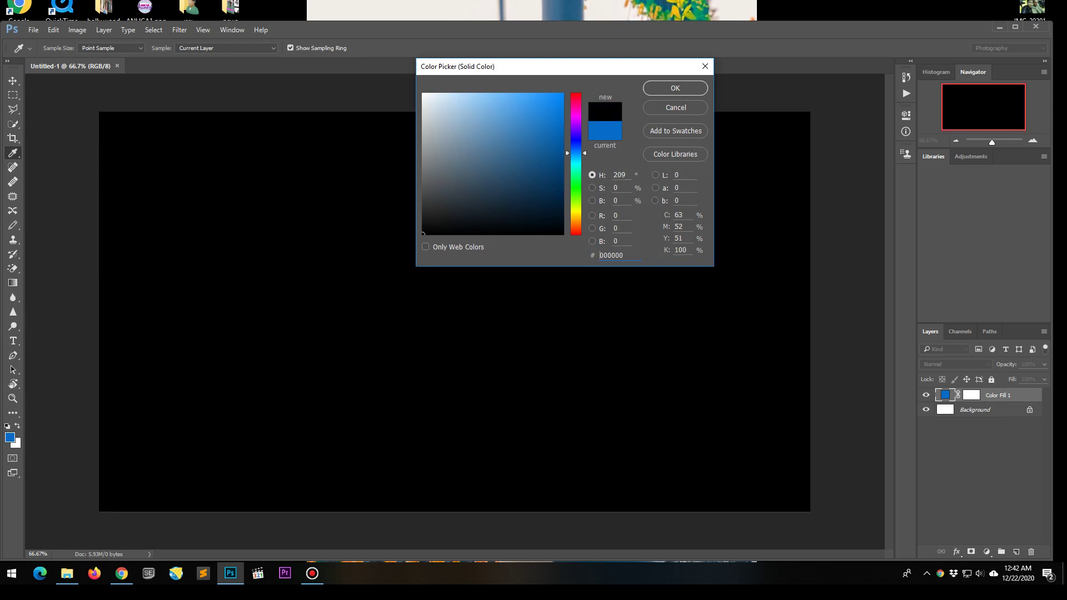
{"action": "key", "text": "Return"}
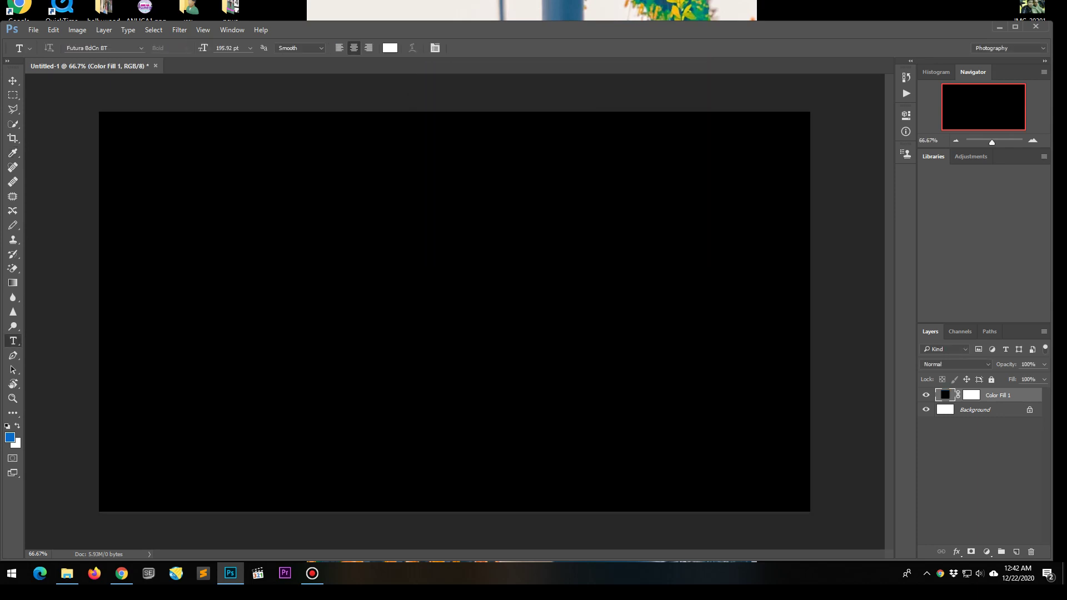
- Start a text layer on the canvas and type HUONG in capitals, fixing earlier typos
{"action": "left_click", "coordinate": [978, 472]}
{"action": "left_click", "coordinate": [925, 395]}
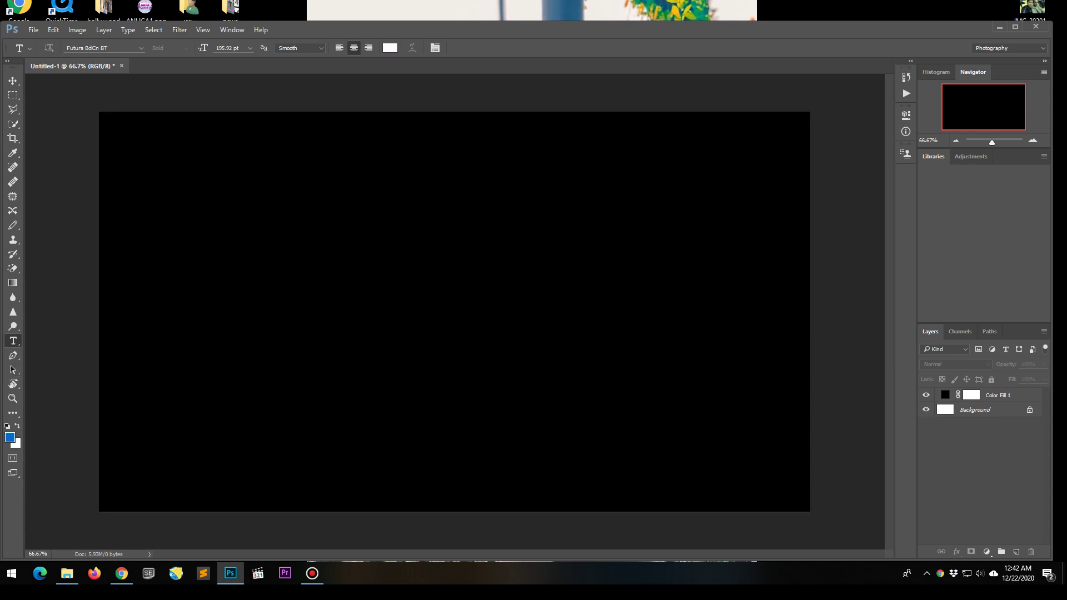
{"action": "left_click", "coordinate": [333, 268]}
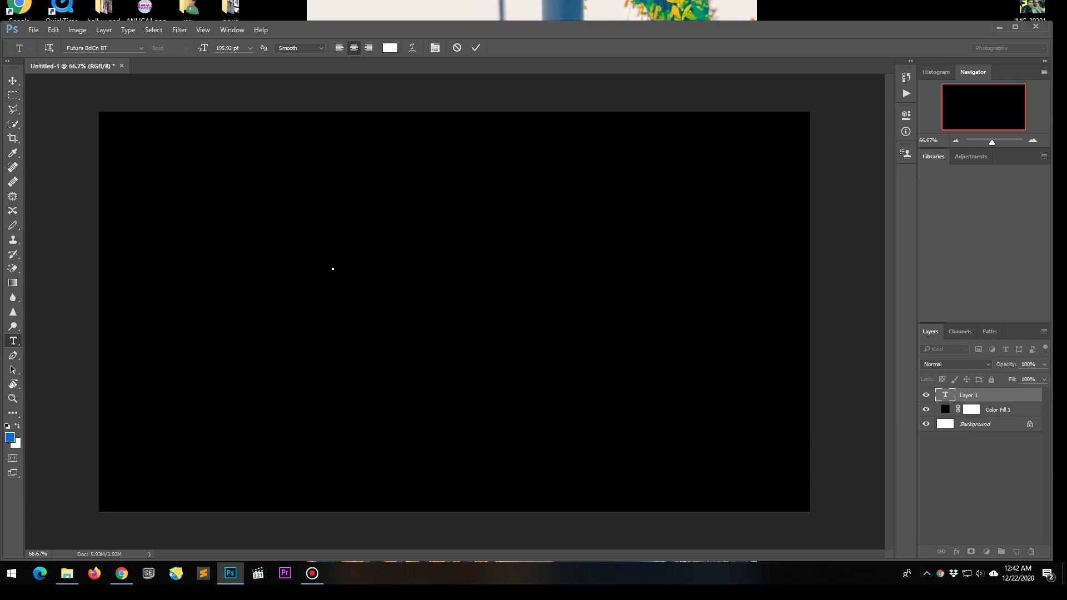
{"action": "type", "text": "N"}
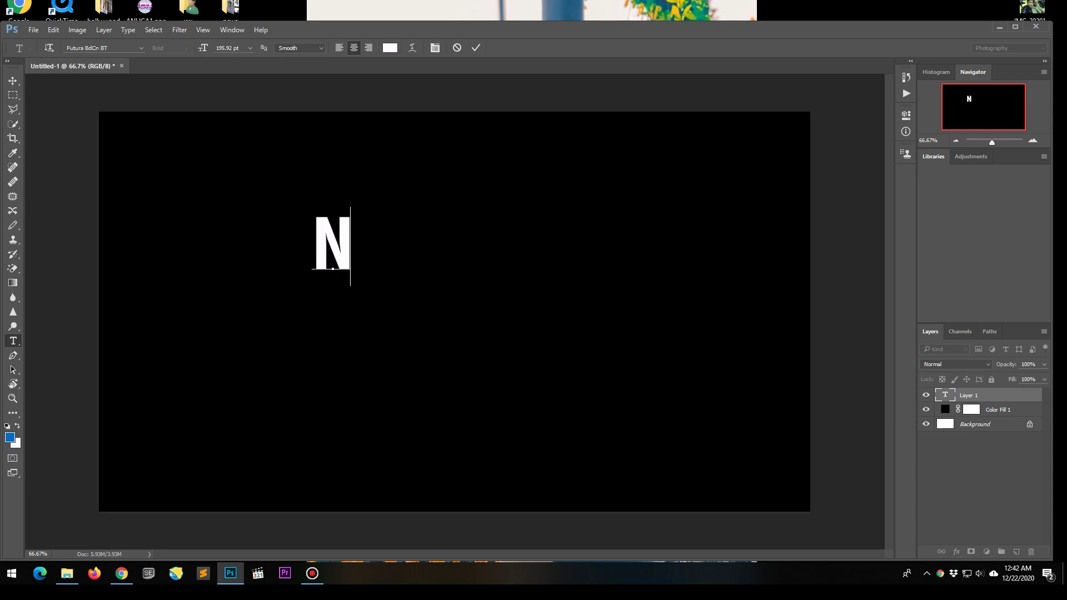
{"action": "type", "text": "guy"}
{"action": "key", "text": "BackSpace"}
{"action": "key", "text": "BackSpace"}
{"action": "key", "text": "BackSpace"}
{"action": "type", "text": "GUYEN"}
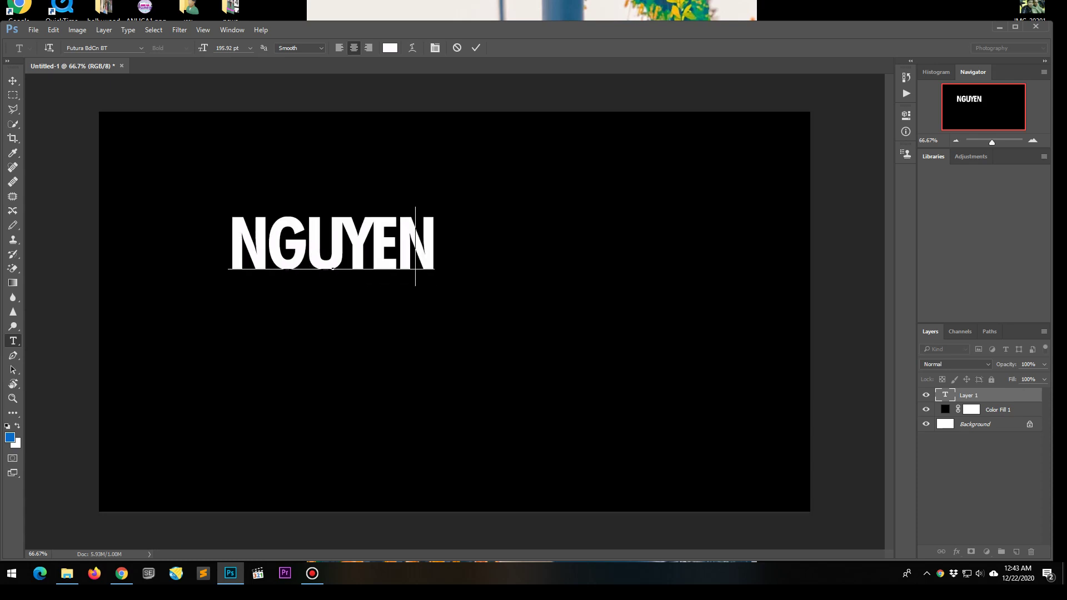
{"action": "key", "text": "BackSpace"}
{"action": "key", "text": "BackSpace"}
{"action": "key", "text": "BackSpace"}
{"action": "key", "text": "BackSpace"}
{"action": "key", "text": "BackSpace"}
{"action": "key", "text": "BackSpace"}
{"action": "type", "text": "h"}
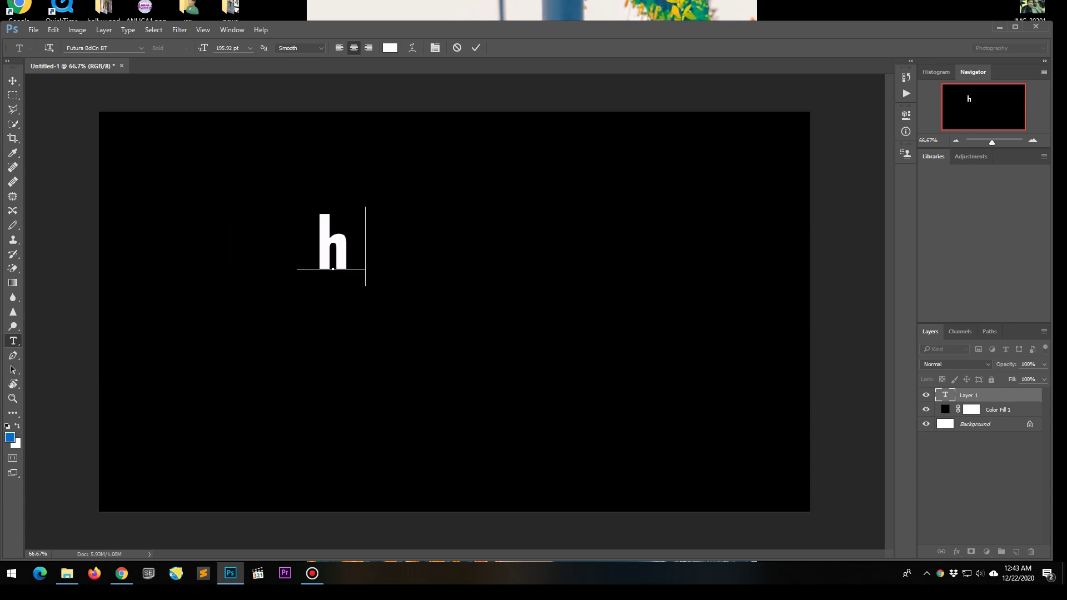
{"action": "key", "text": "BackSpace"}
{"action": "type", "text": "h"}
{"action": "type", "text": "uo"}
{"action": "key", "text": "BackSpace"}
{"action": "key", "text": "BackSpace"}
{"action": "key", "text": "BackSpace"}
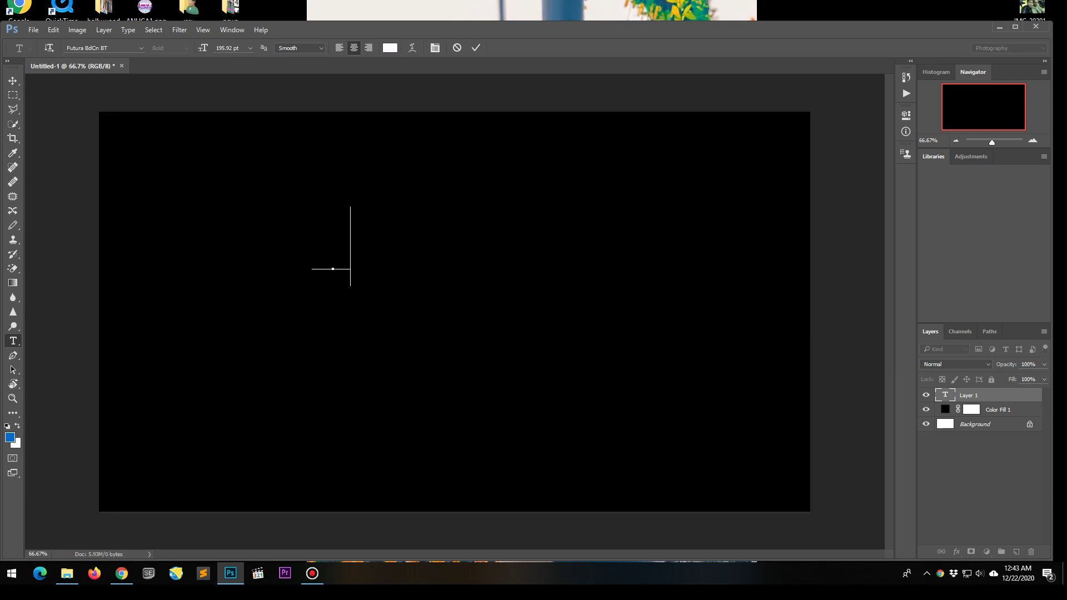
{"action": "type", "text": "HUONG"}
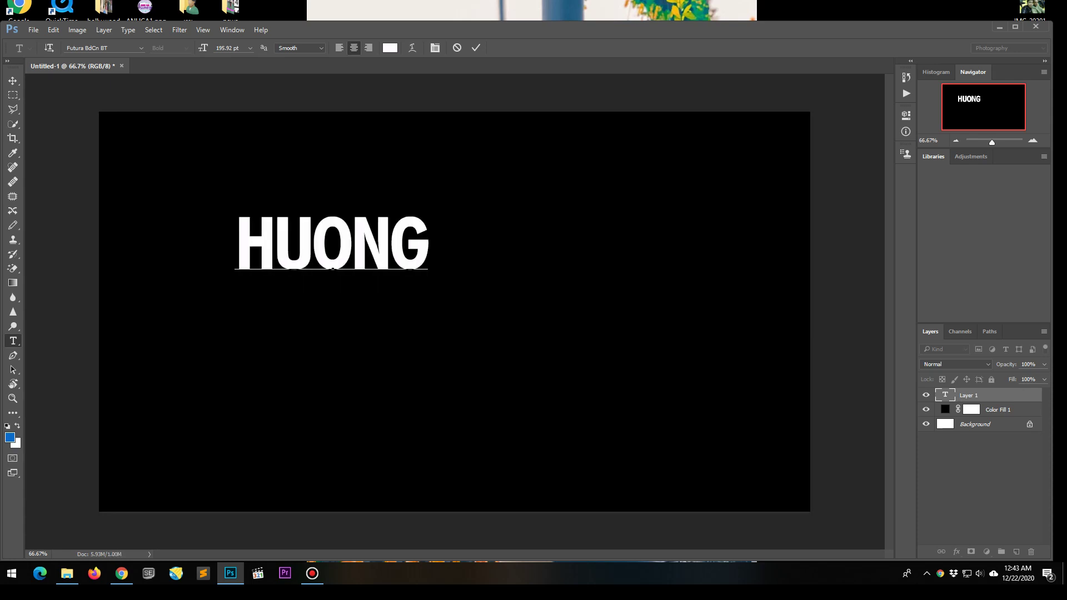
- Commit the HUONG text, then select all layers ready for moving
{"action": "key", "text": "ctrl+a"}
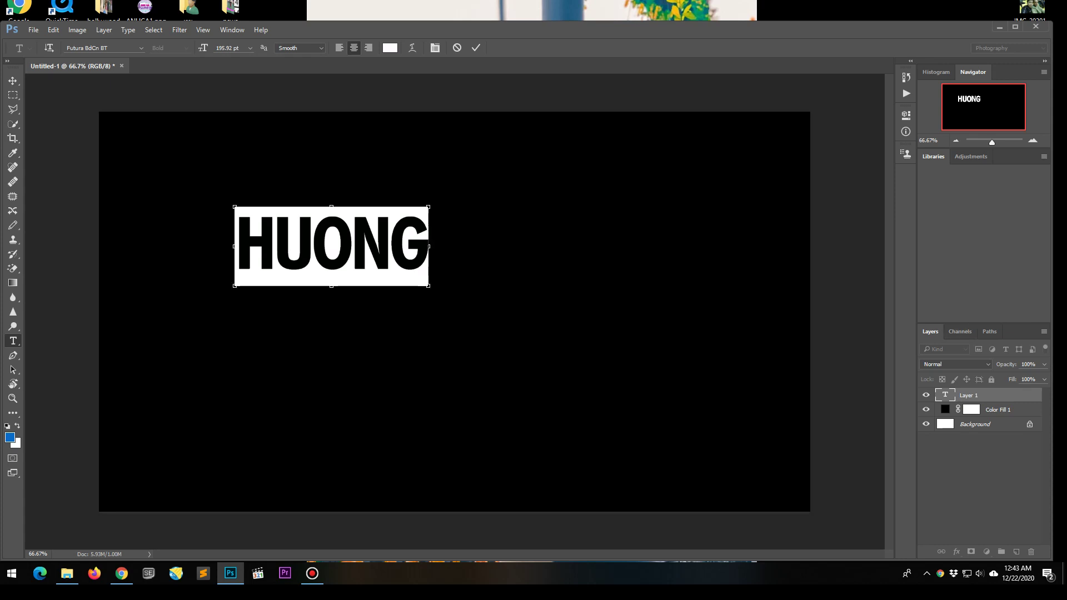
{"action": "key", "text": "ctrl+Return"}
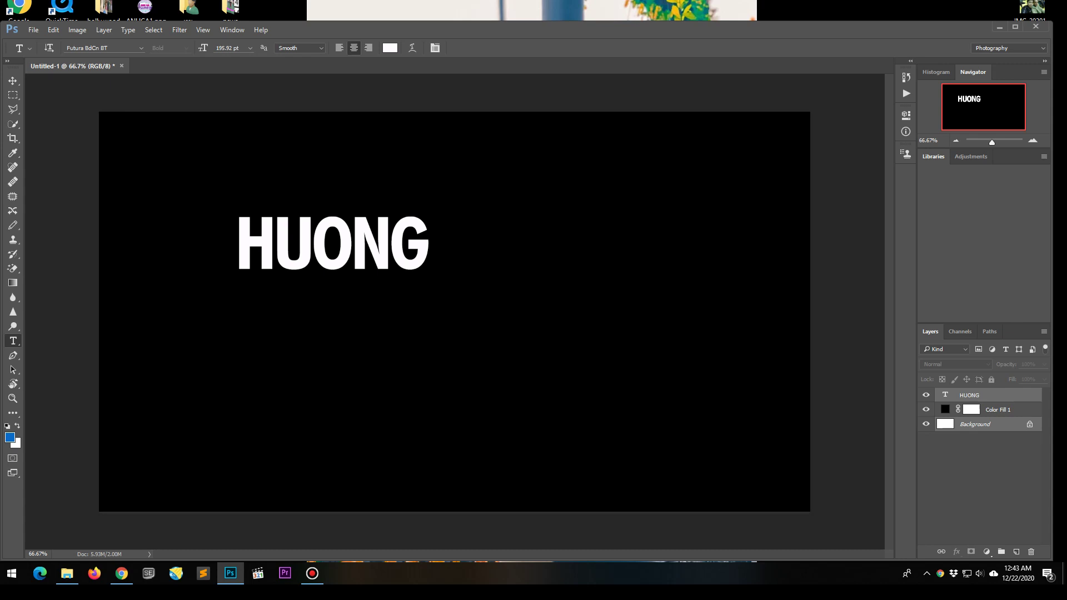
{"action": "key", "text": "ctrl+alt+a"}
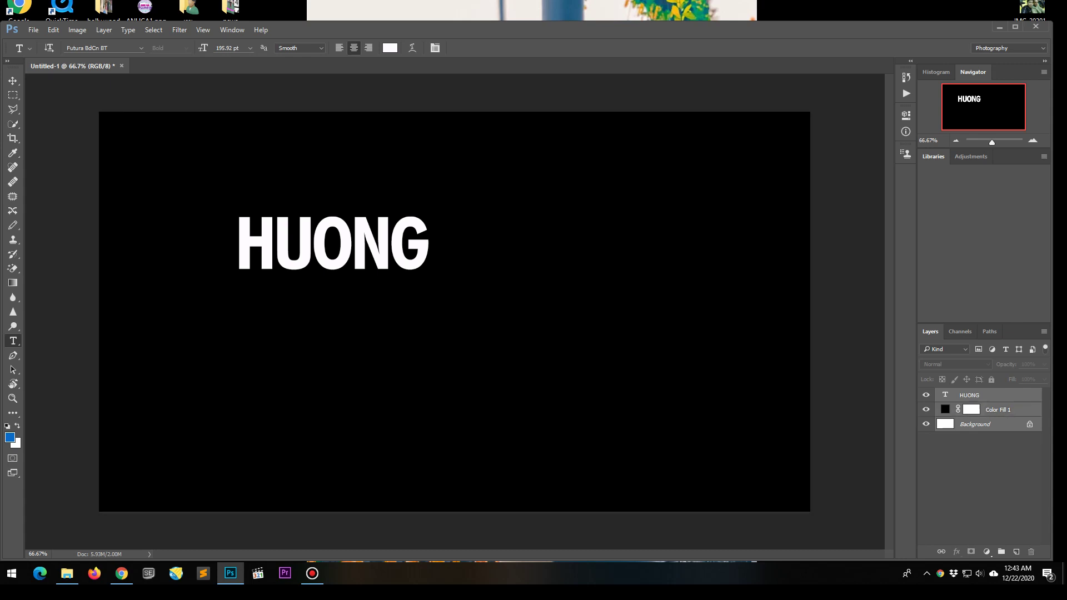
{"action": "key", "text": "v"}
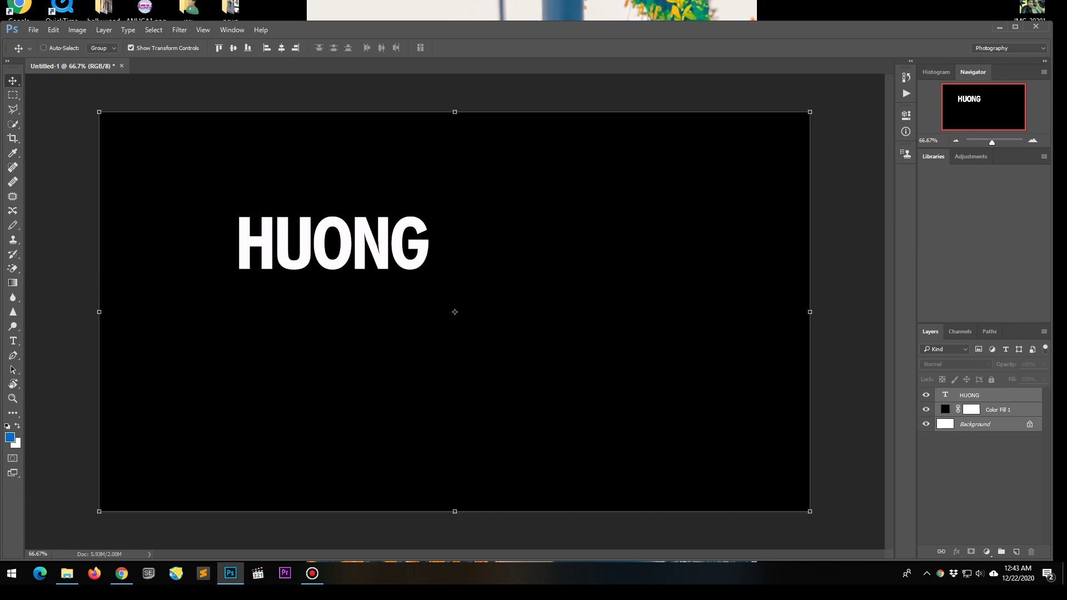
- Select the HUONG layer alone and drag it toward the middle of the canvas
{"action": "left_click", "coordinate": [970, 395]}
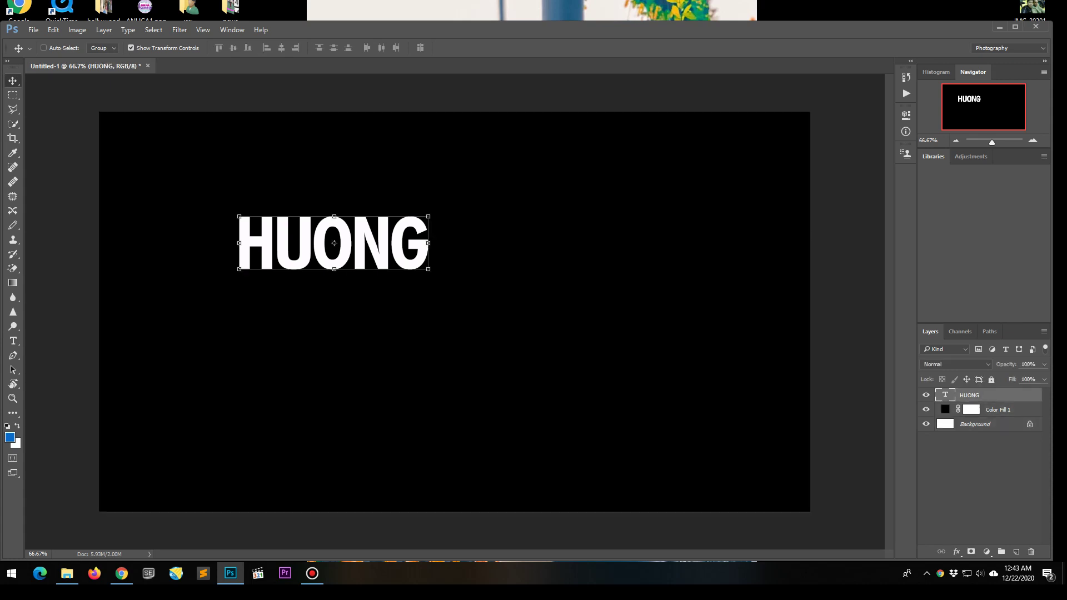
{"action": "left_click_drag", "start_coordinate": [334, 243], "coordinate": [441, 277]}
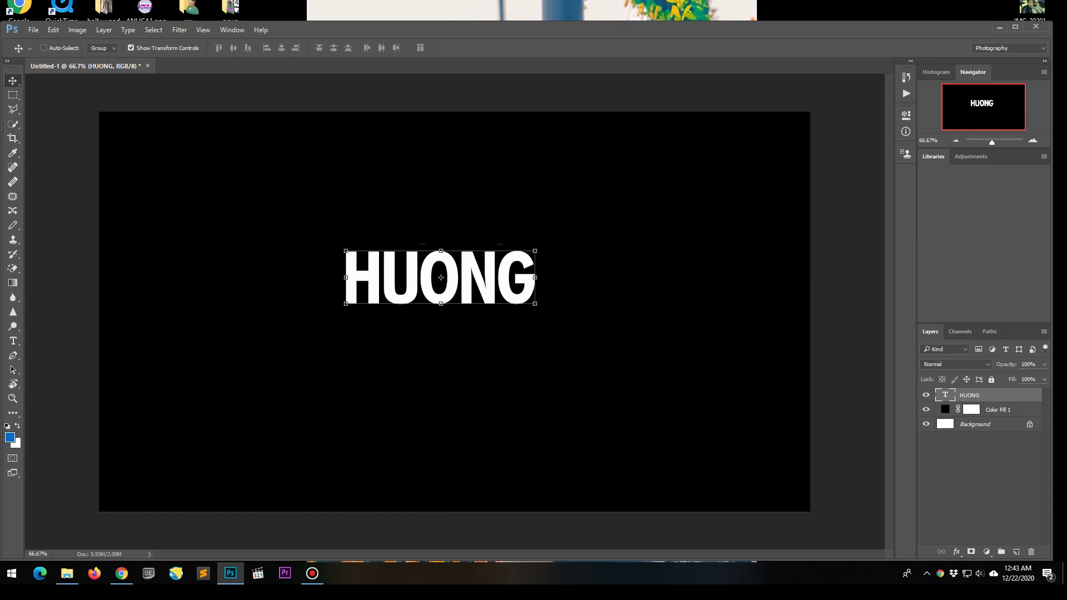
{"action": "left_click", "coordinate": [13, 110]}
{"action": "left_click", "coordinate": [56, 109]}
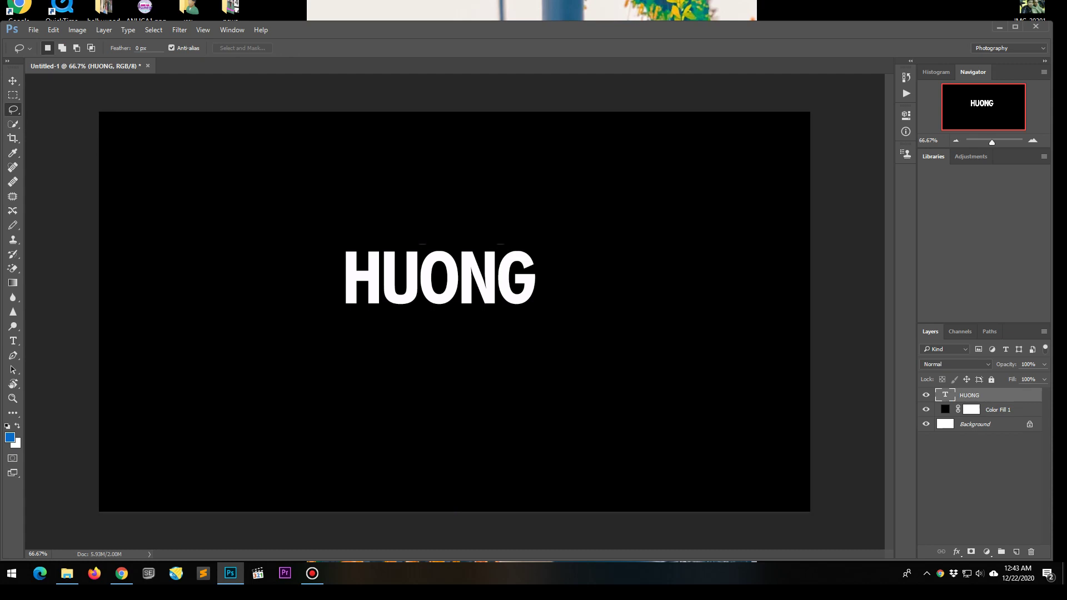
- Draw a four-corner slanted polygonal selection across the top of the HUONG letters
{"action": "left_click", "coordinate": [12, 109]}
{"action": "left_click", "coordinate": [55, 121]}
{"action": "left_click", "coordinate": [342, 232]}
{"action": "left_click", "coordinate": [311, 275]}
{"action": "left_click", "coordinate": [555, 294]}
{"action": "left_click", "coordinate": [576, 218]}
{"action": "left_click", "coordinate": [341, 233]}
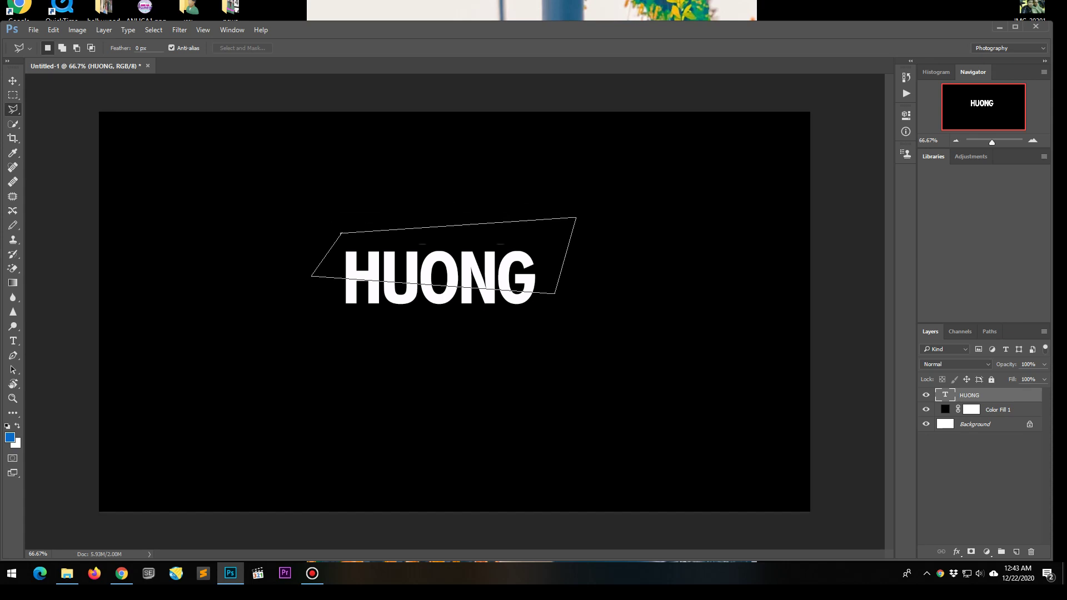
{"action": "left_click", "coordinate": [312, 275]}
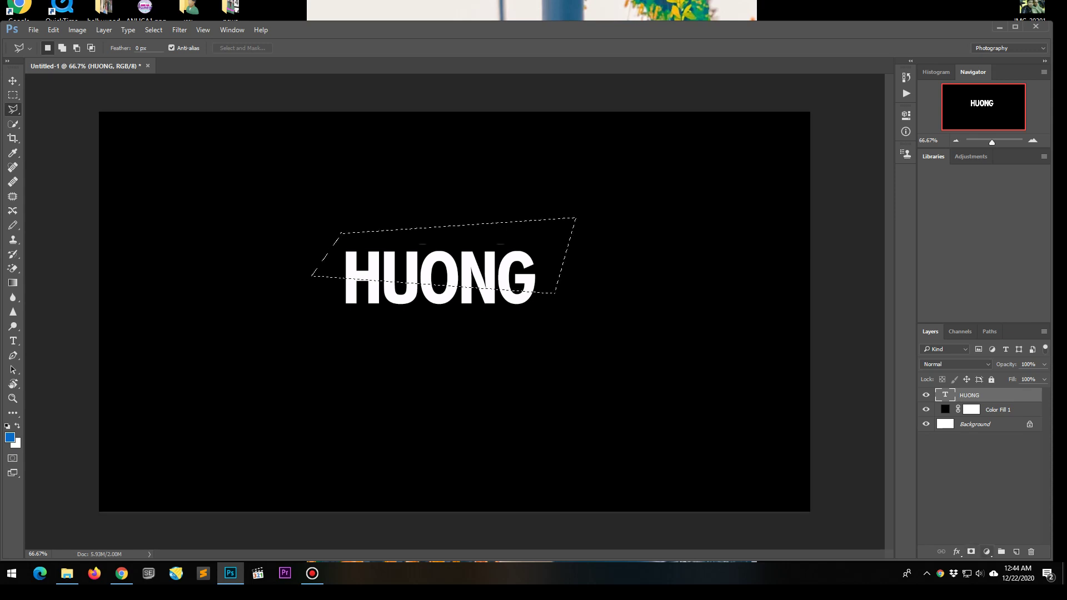
{"action": "left_click", "coordinate": [987, 551]}
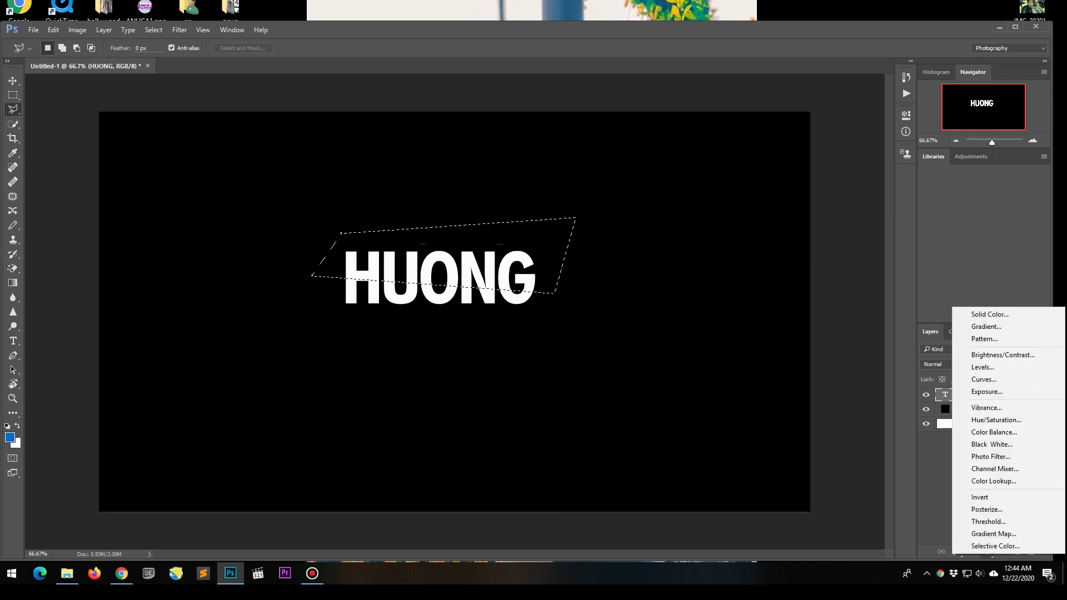
{"action": "key", "text": "Escape"}
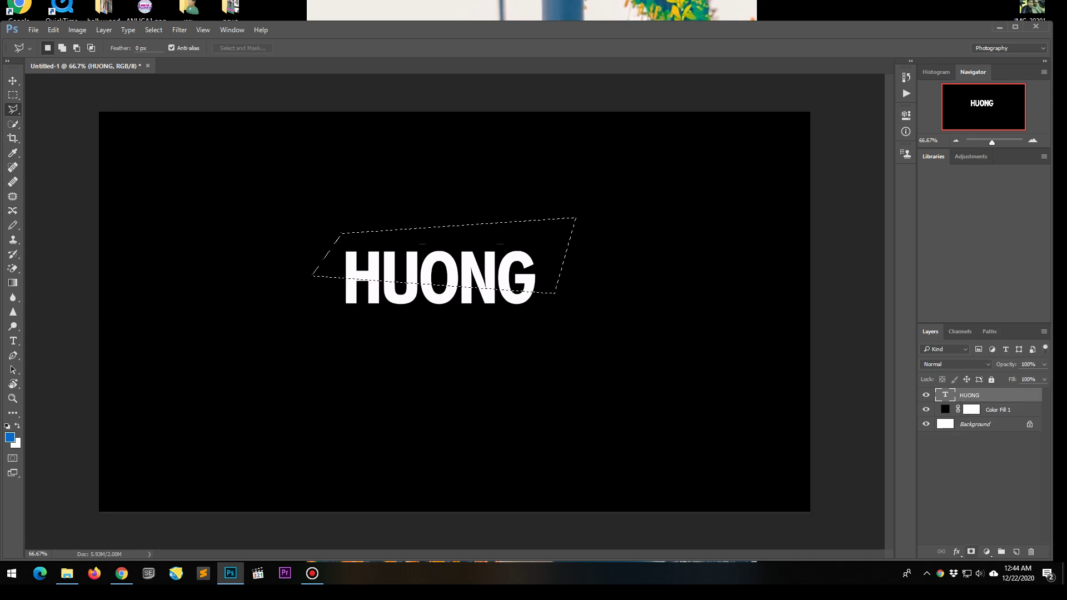
- Mask HUONG to the slanted selection, duplicate it as HUONG copy, and invert the copy's mask
{"action": "left_click", "coordinate": [970, 551]}
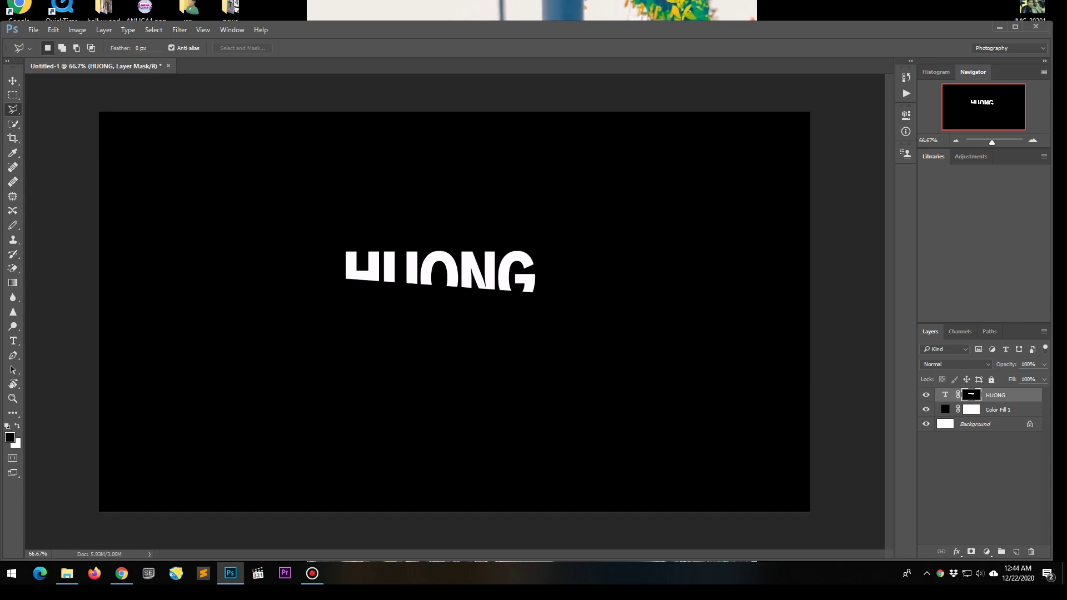
{"action": "key", "text": "ctrl+j"}
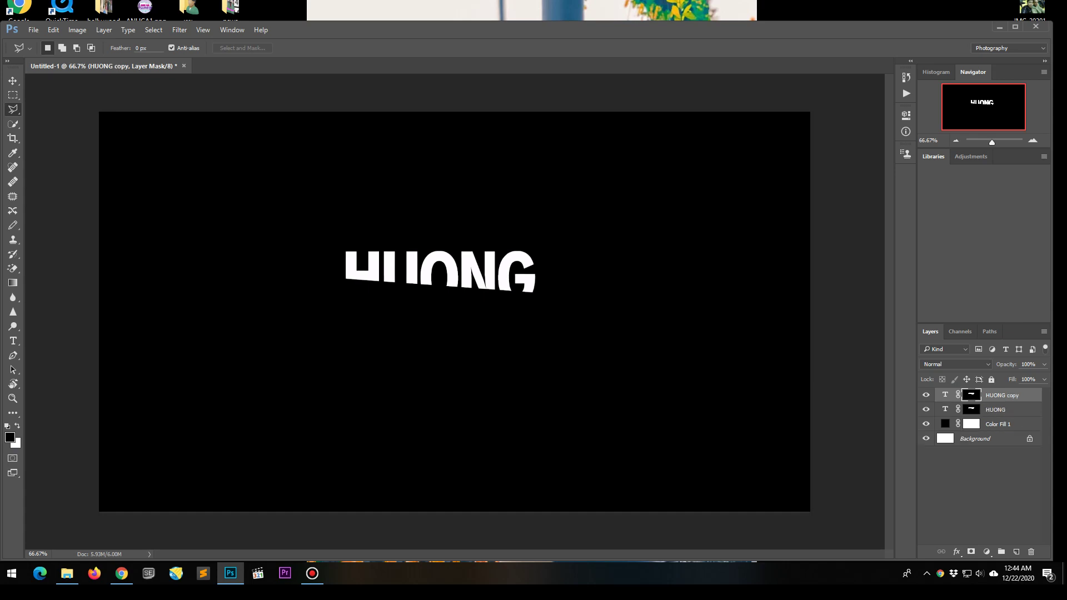
{"action": "key", "text": "ctrl+i"}
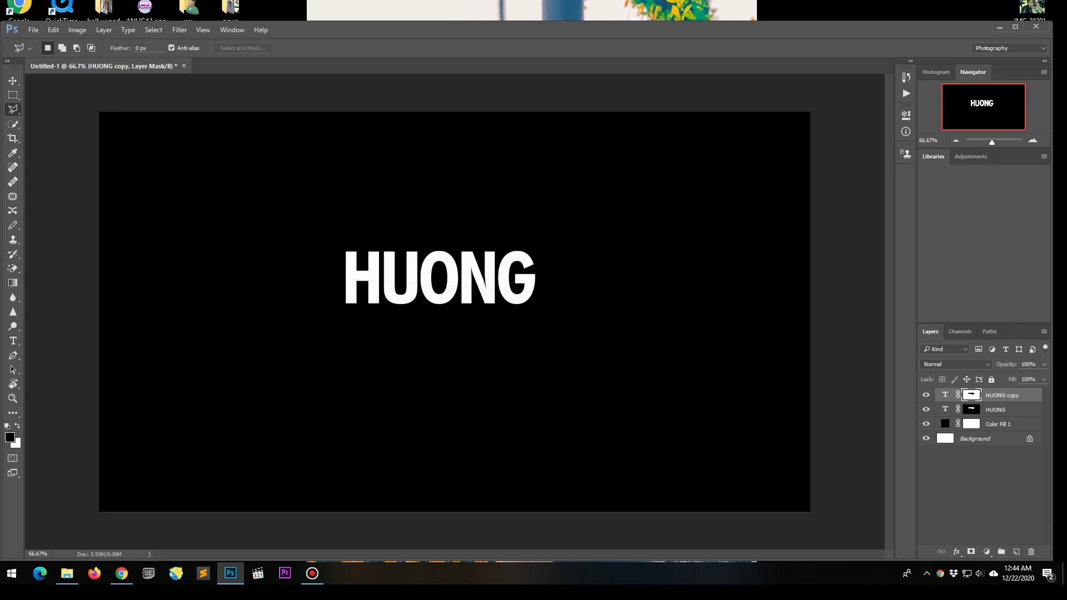
{"action": "key", "text": "v"}
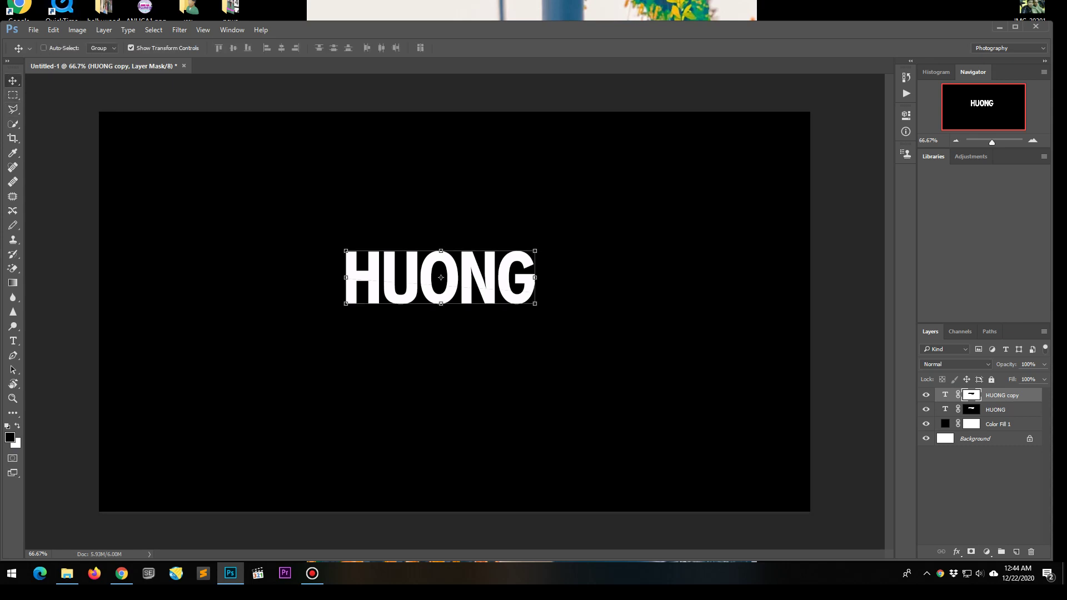
- Shift the HUONG copy slice about 0.15 in to the right for an offset cut
{"action": "left_click_drag", "start_coordinate": [488, 272], "coordinate": [492, 273]}
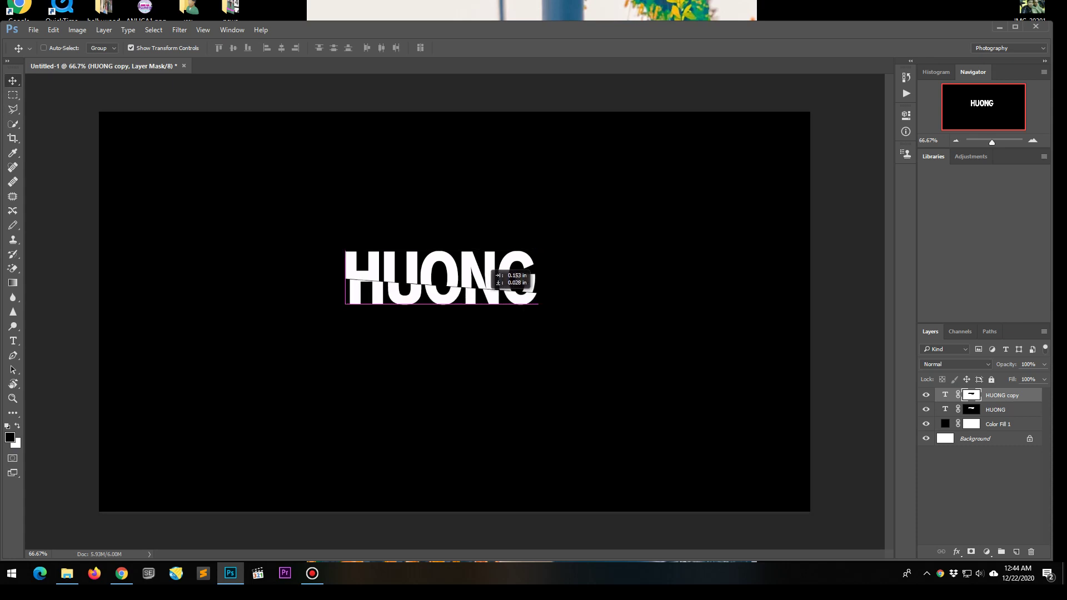
{"action": "left_click_drag", "start_coordinate": [491, 271], "coordinate": [490, 266]}
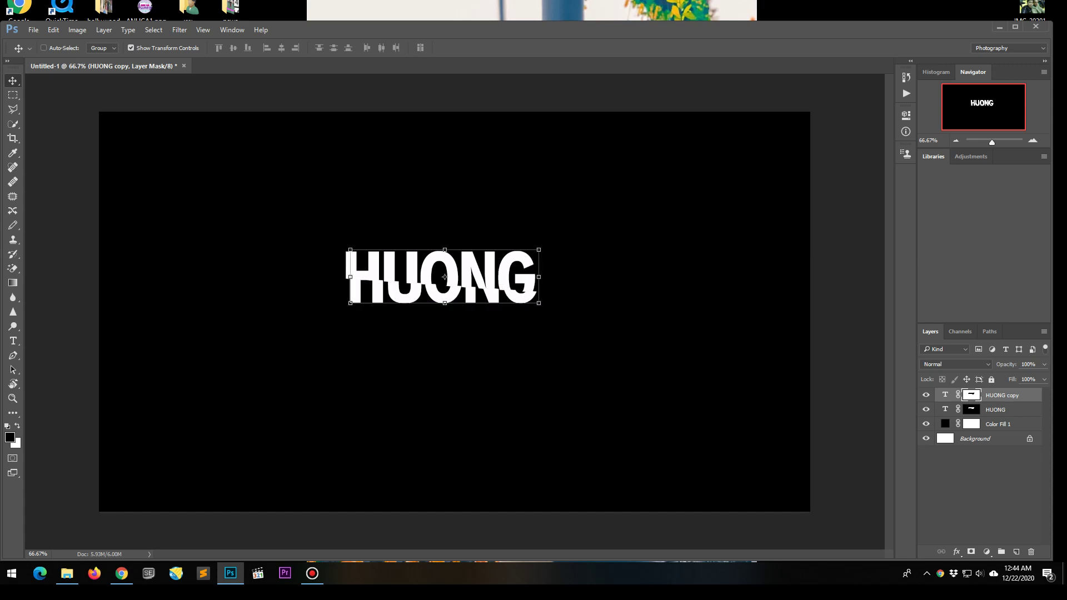